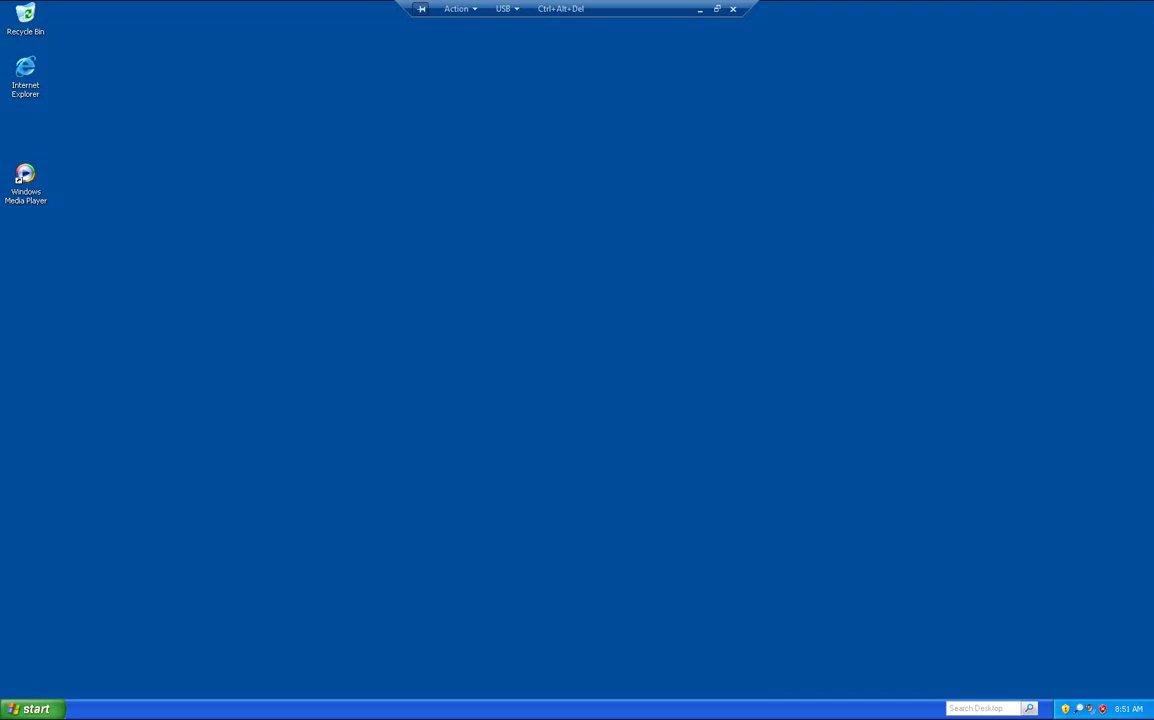
Open Computer Management for this computer and display the Users folder under Local Users and Groups
click(32, 709)
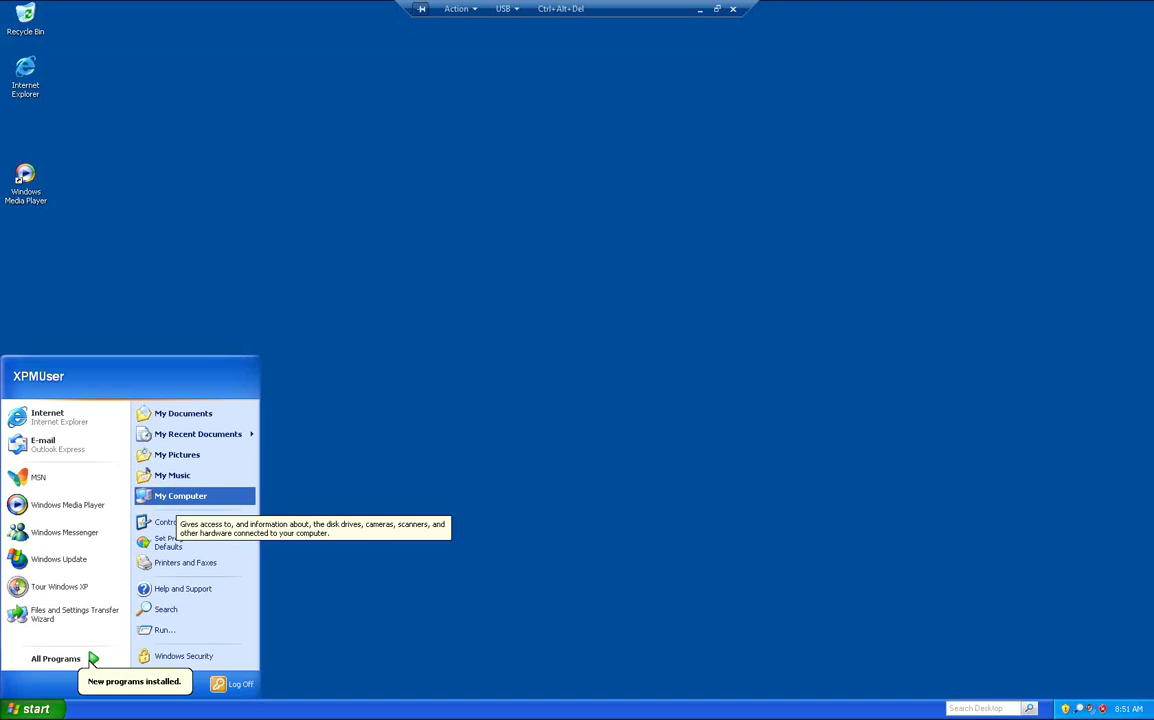
right_click(179, 500)
key(Down)
key(Down)
key(Down)
key(Down)
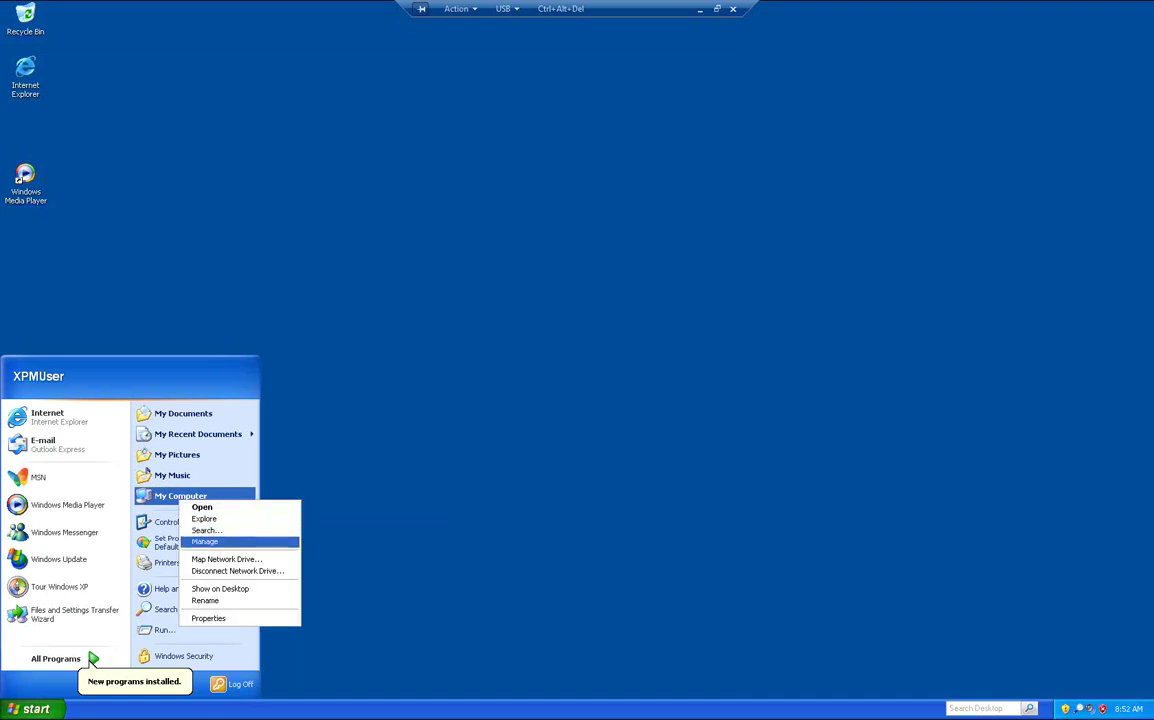
key(Return)
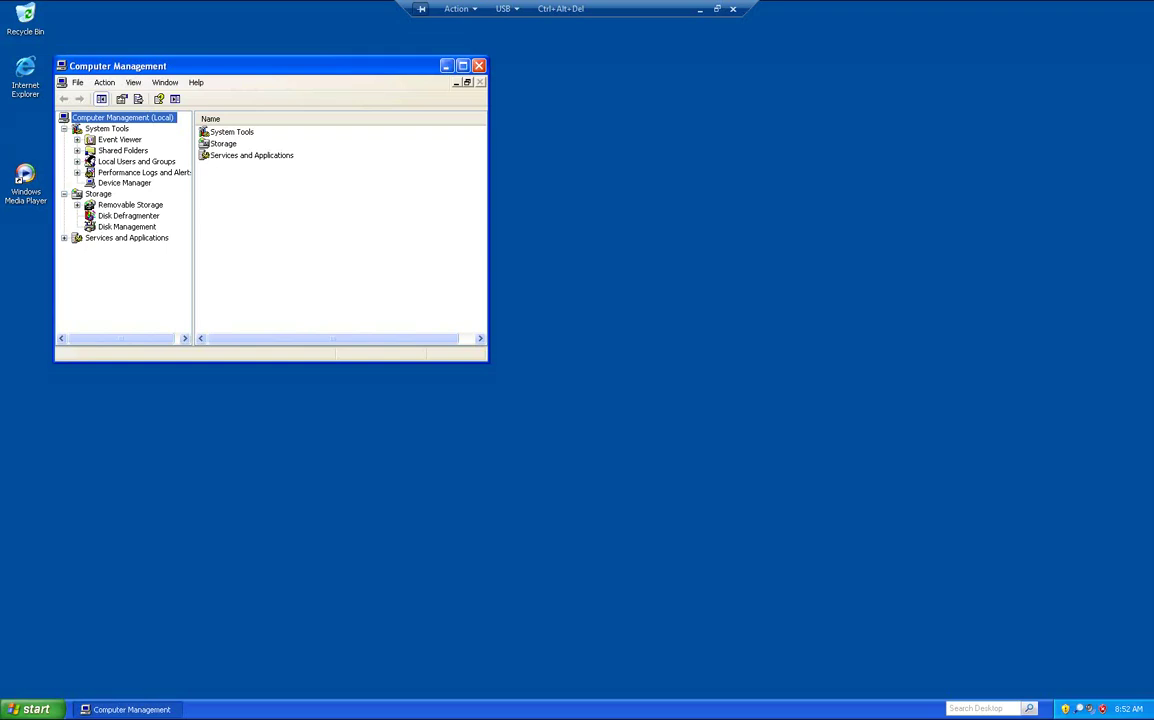
click(77, 162)
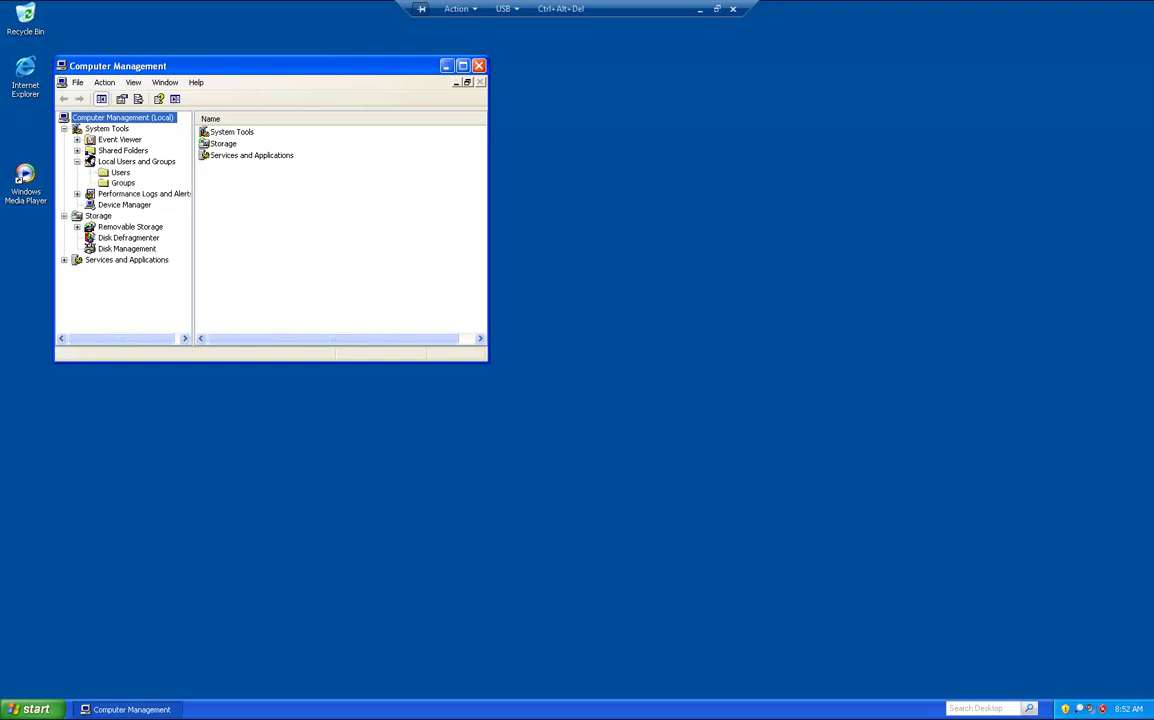
click(120, 173)
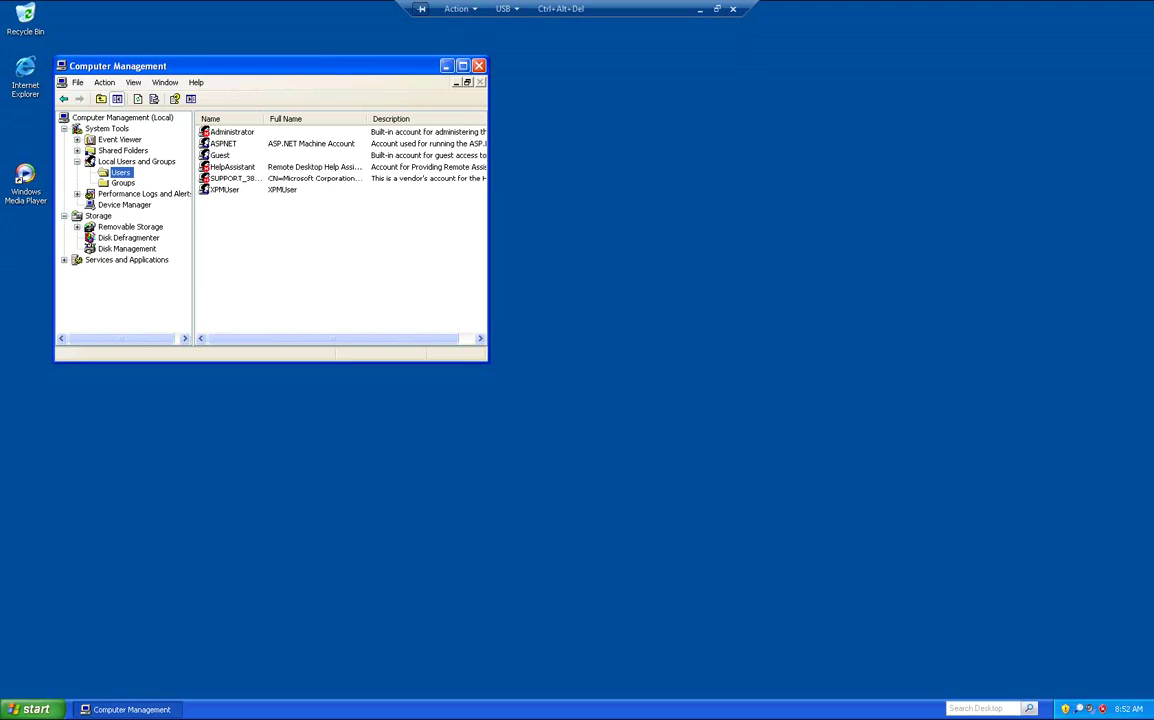
Start a new local user with the user name Bizhub, then enter and confirm the account password
right_click(287, 252)
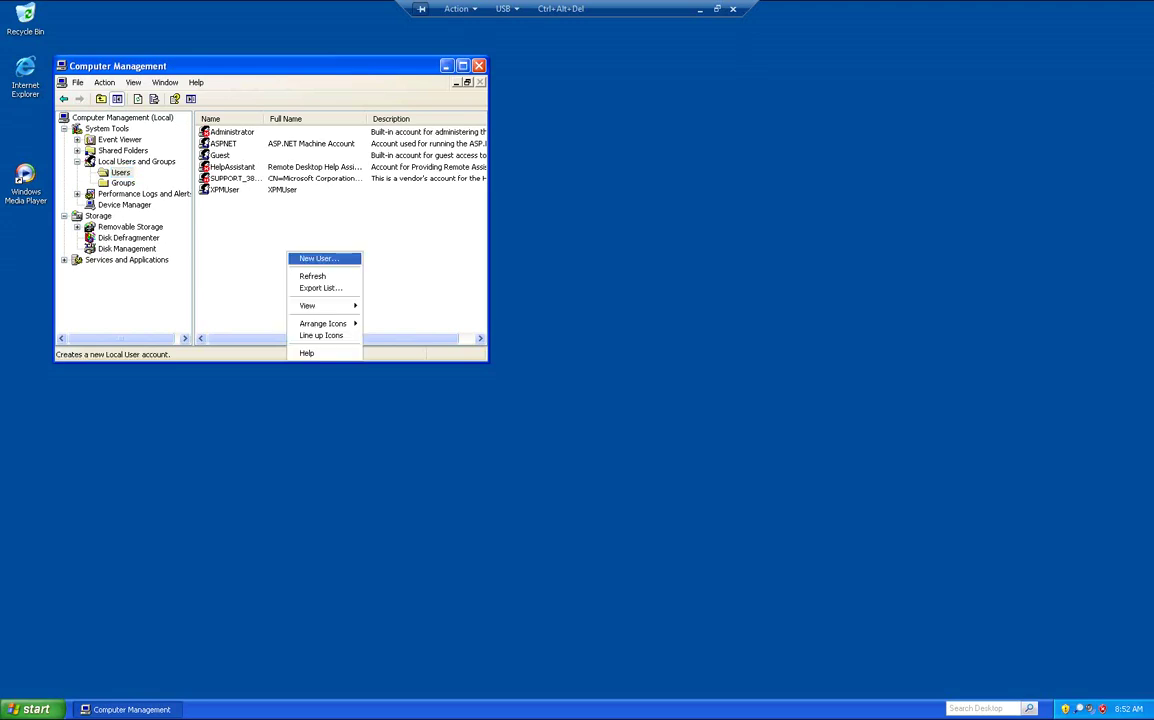
key(Return)
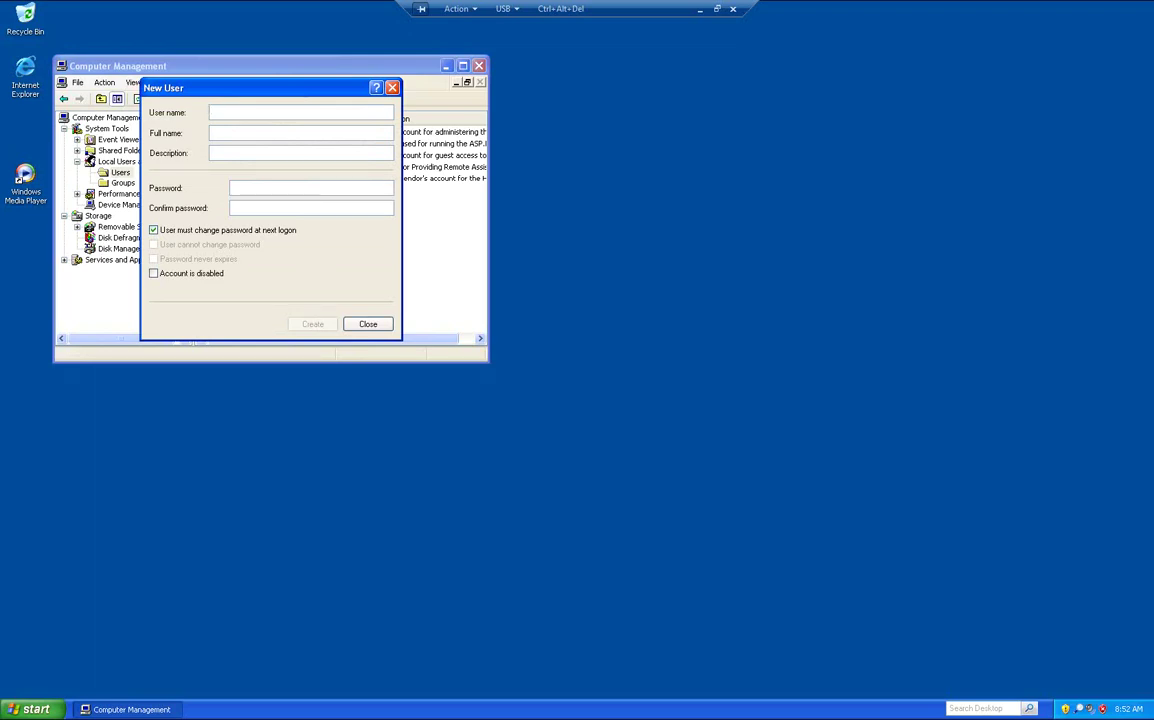
text(Bizhub)
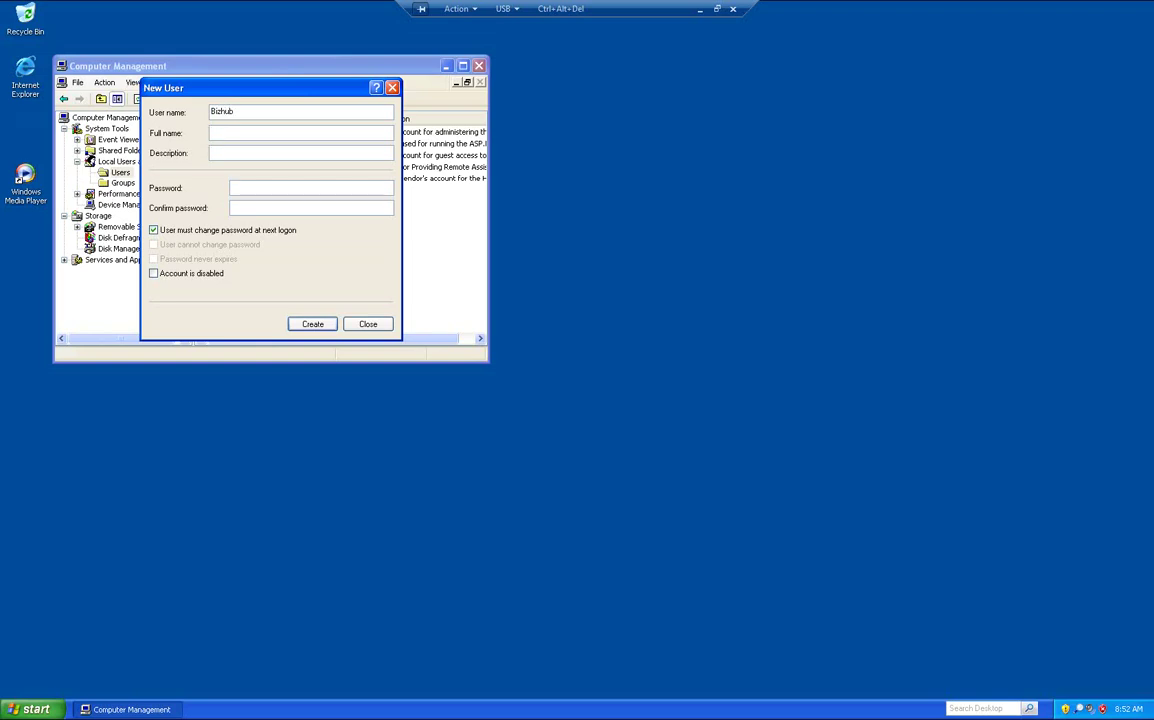
text(**********)
key(Tab)
text(***********)
Turn off the forced password change, enable User cannot change password and Password never expires, and create the Bizhub account
key(Tab)
key(space)
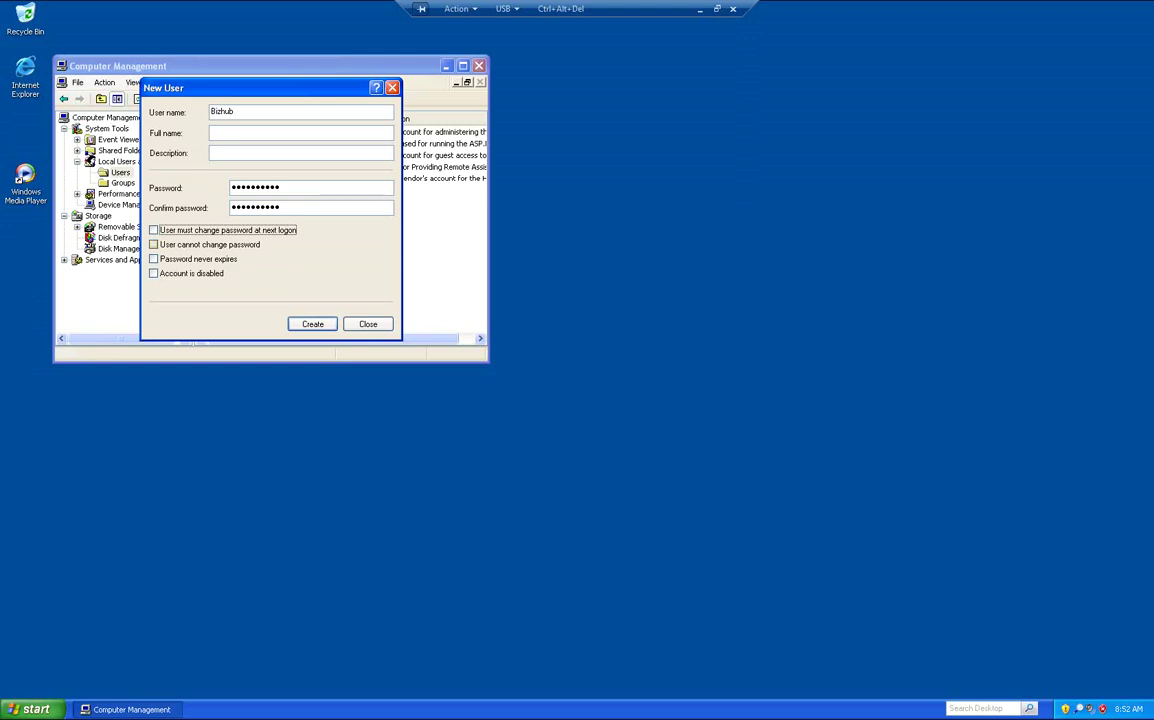
key(Tab)
key(space)
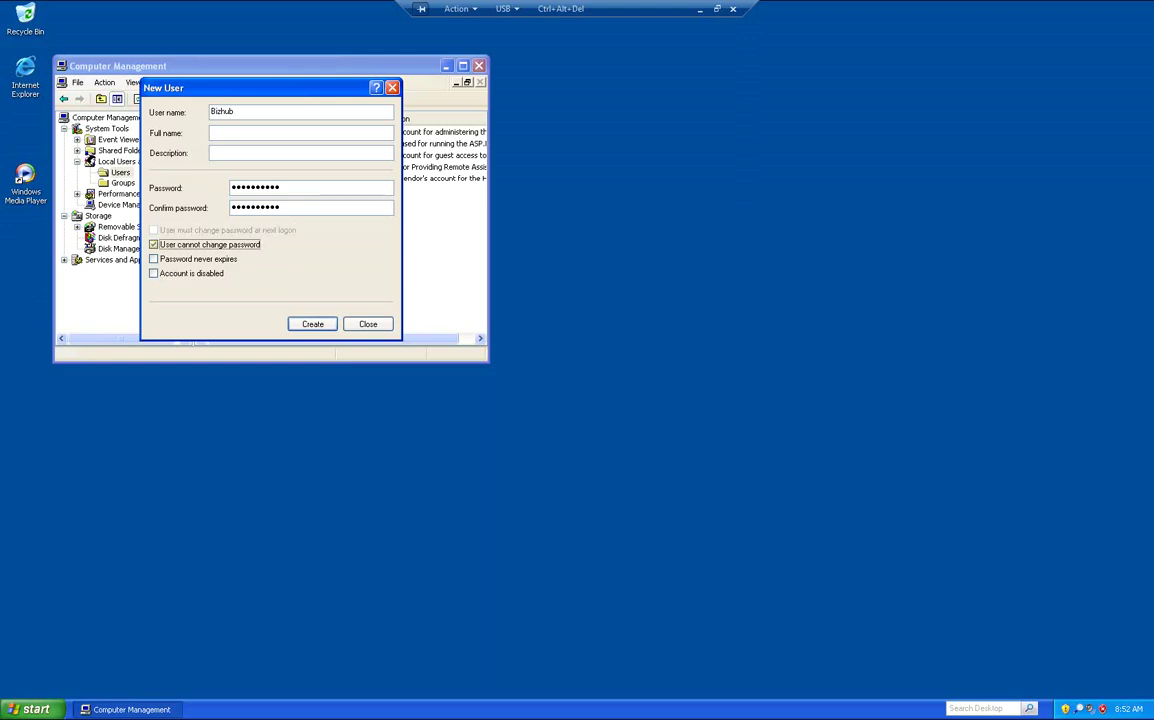
key(Tab)
key(space)
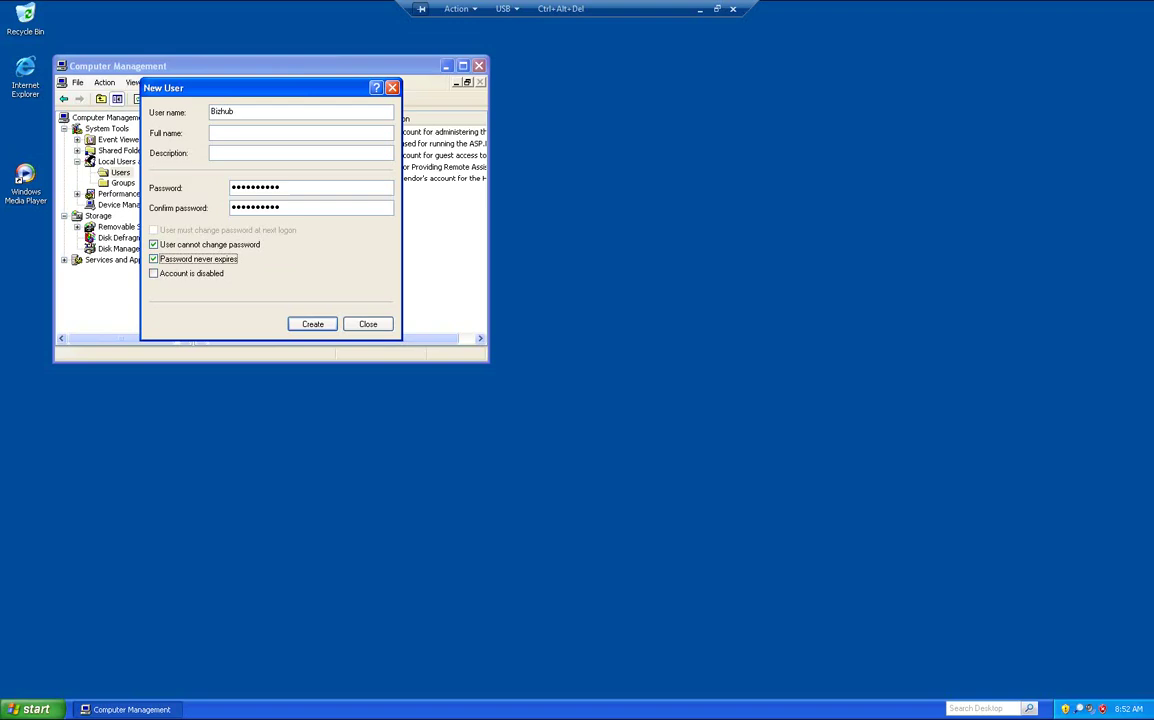
click(312, 324)
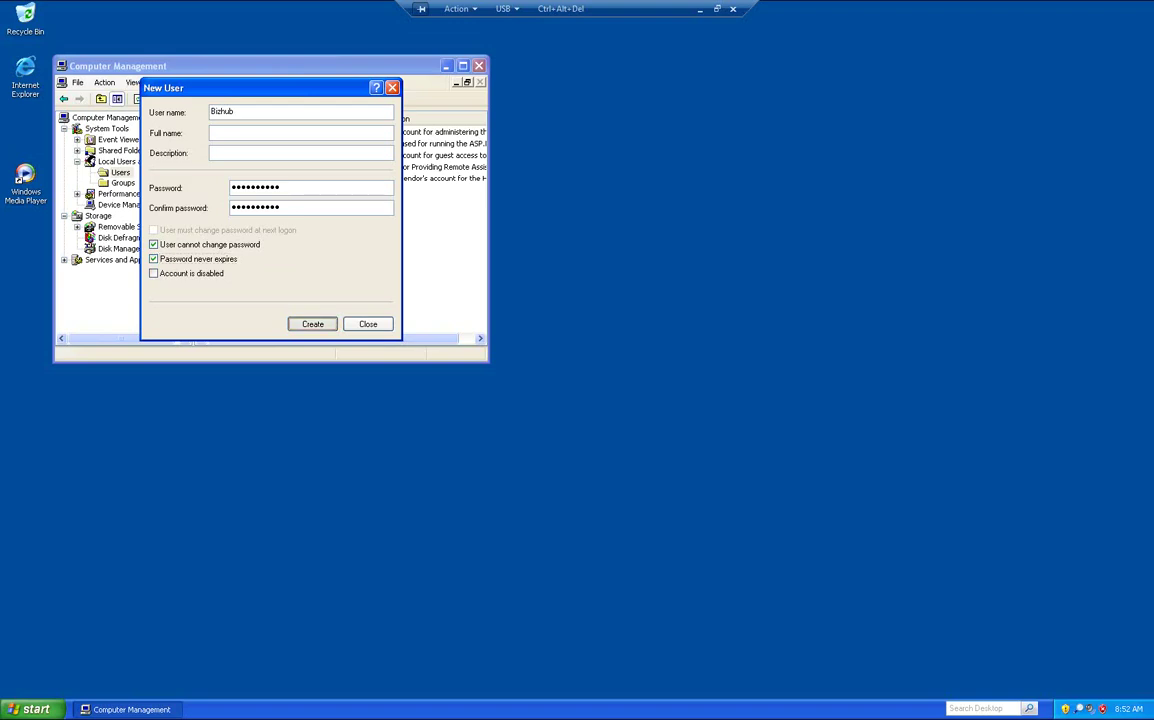
click(368, 324)
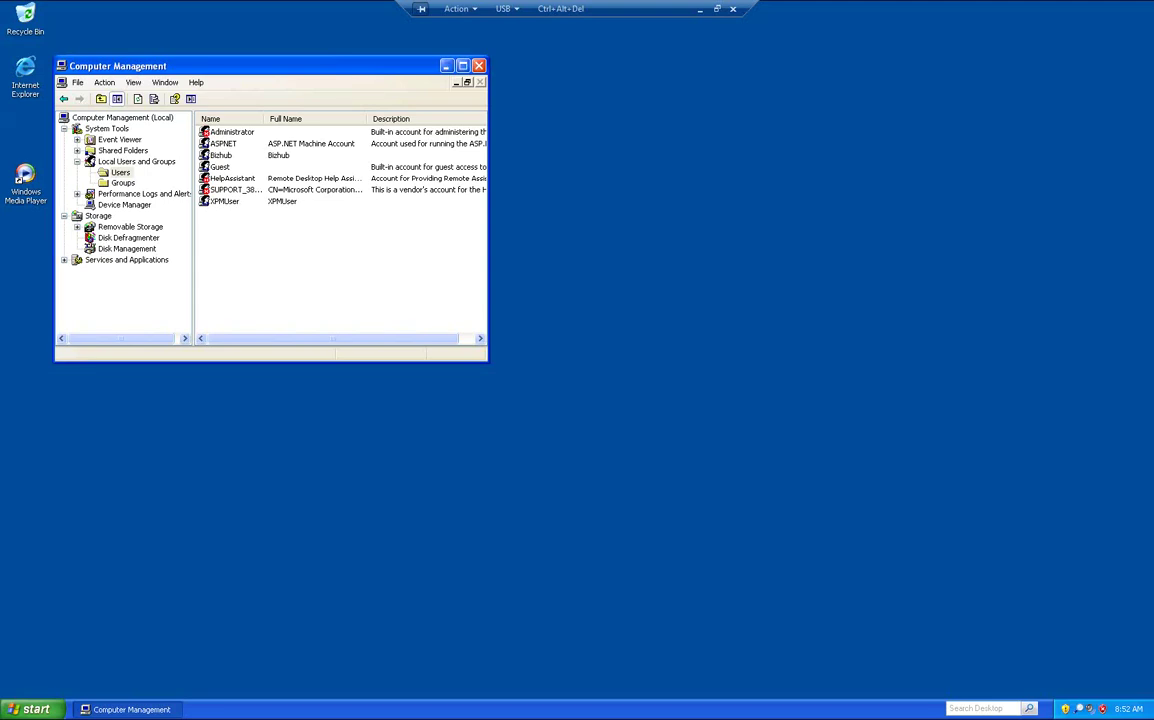
Remove the Bizhub account from the Users group, save its properties and close Computer Management
double_click(221, 155)
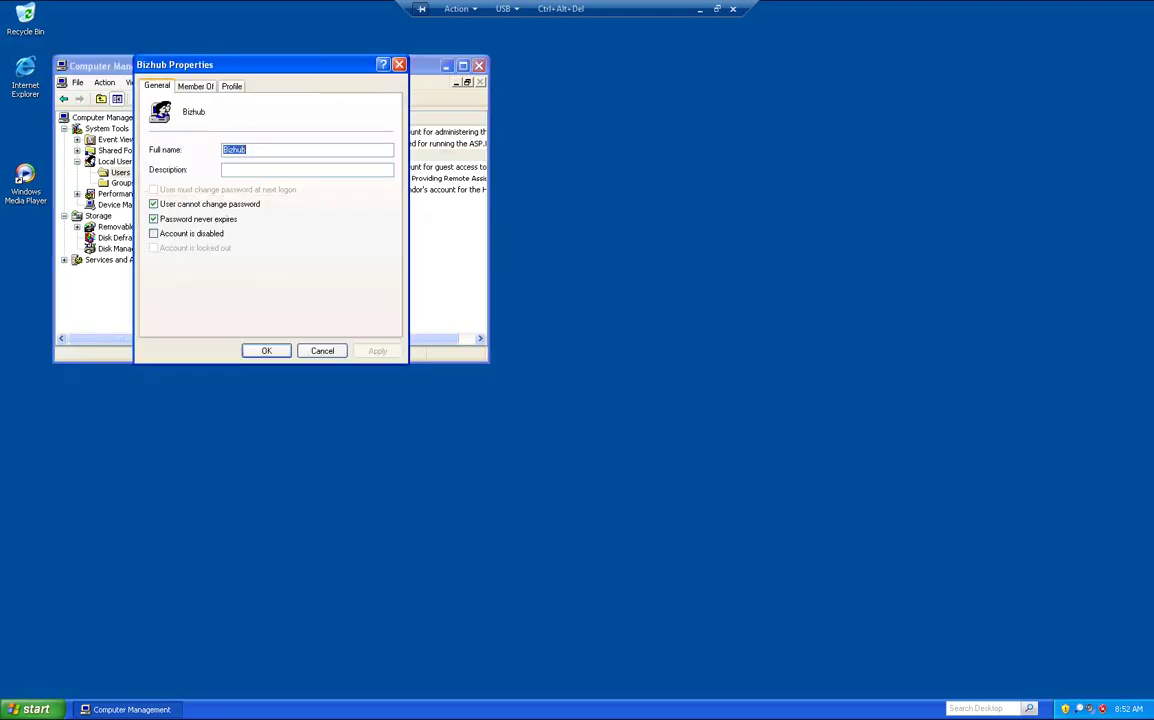
click(195, 86)
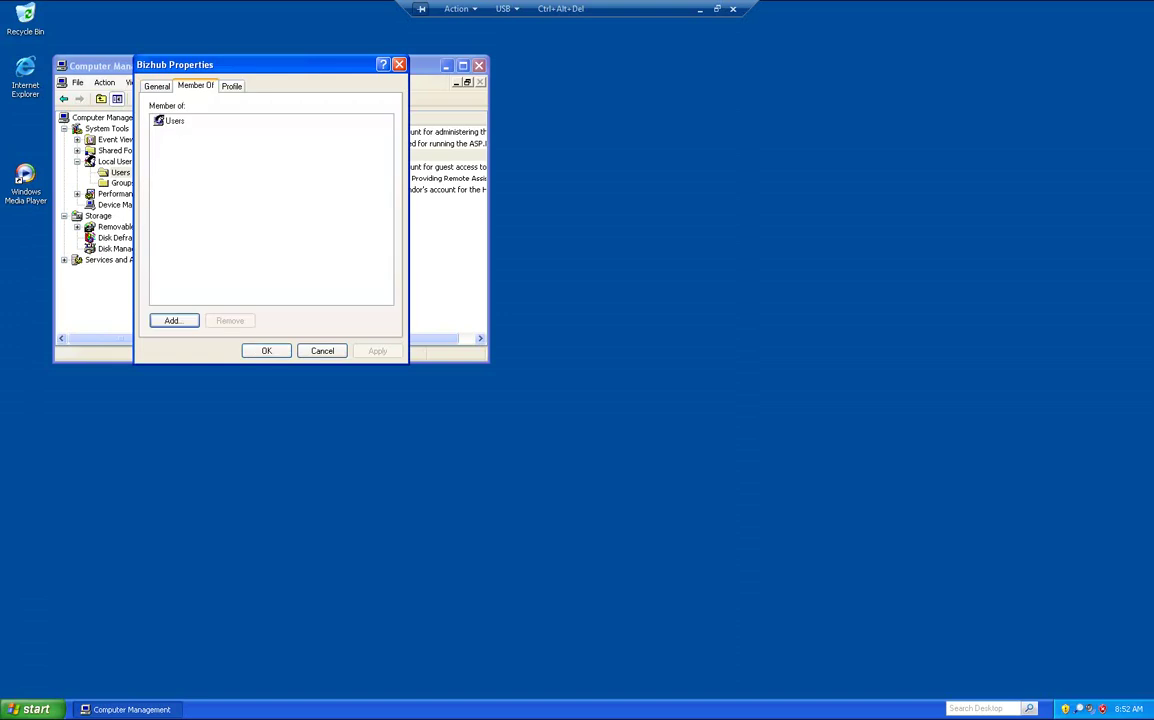
click(174, 121)
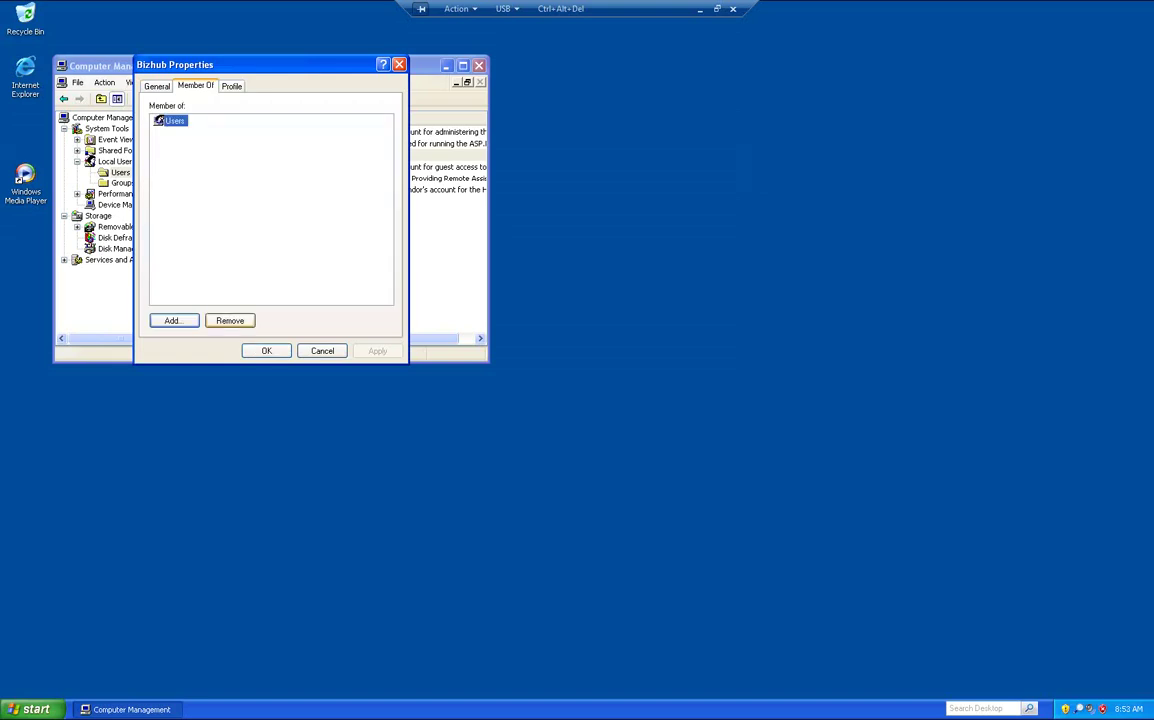
click(230, 321)
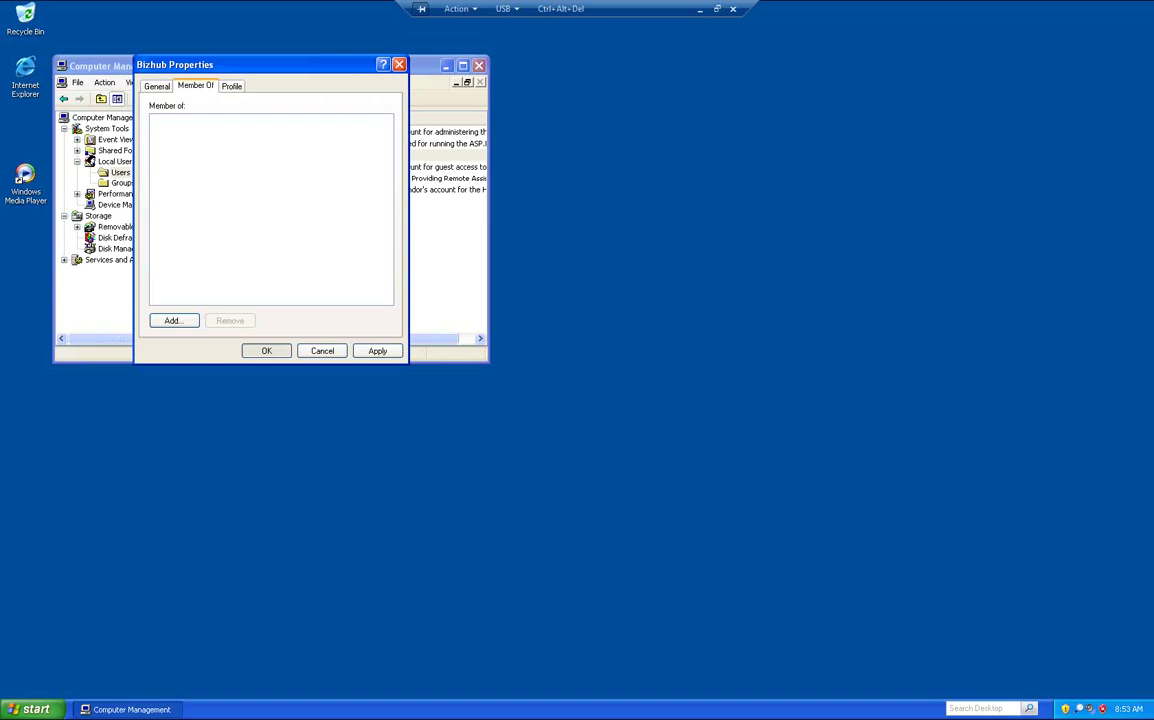
key(Return)
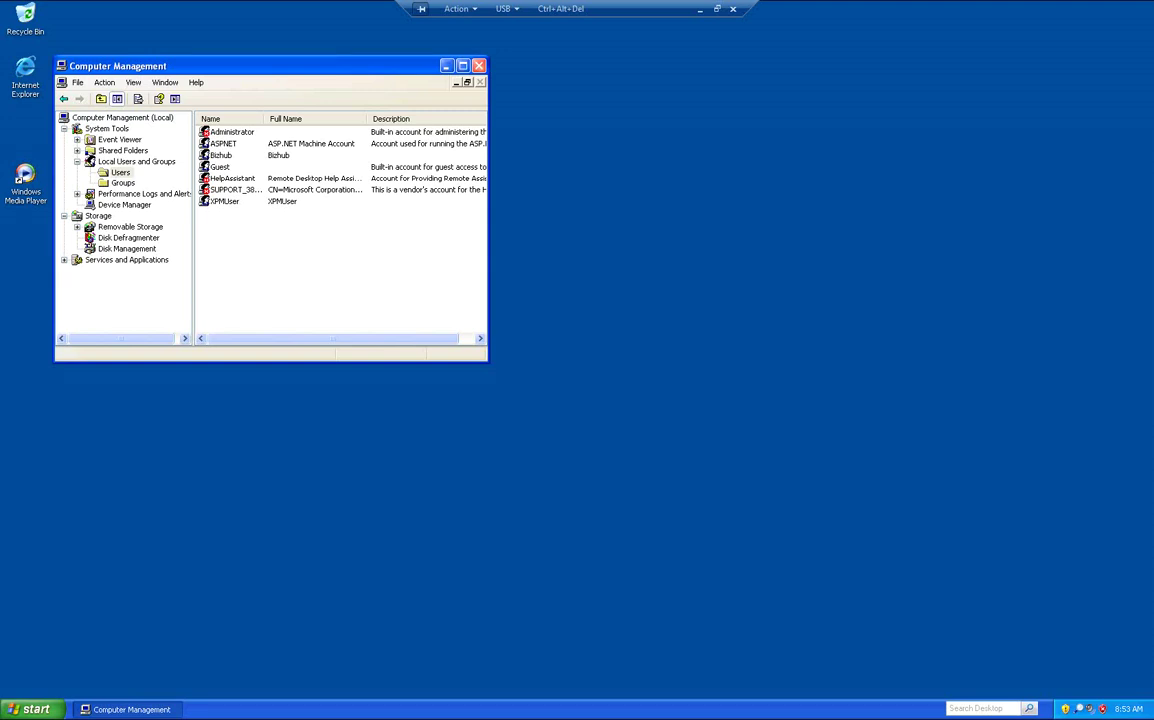
click(478, 65)
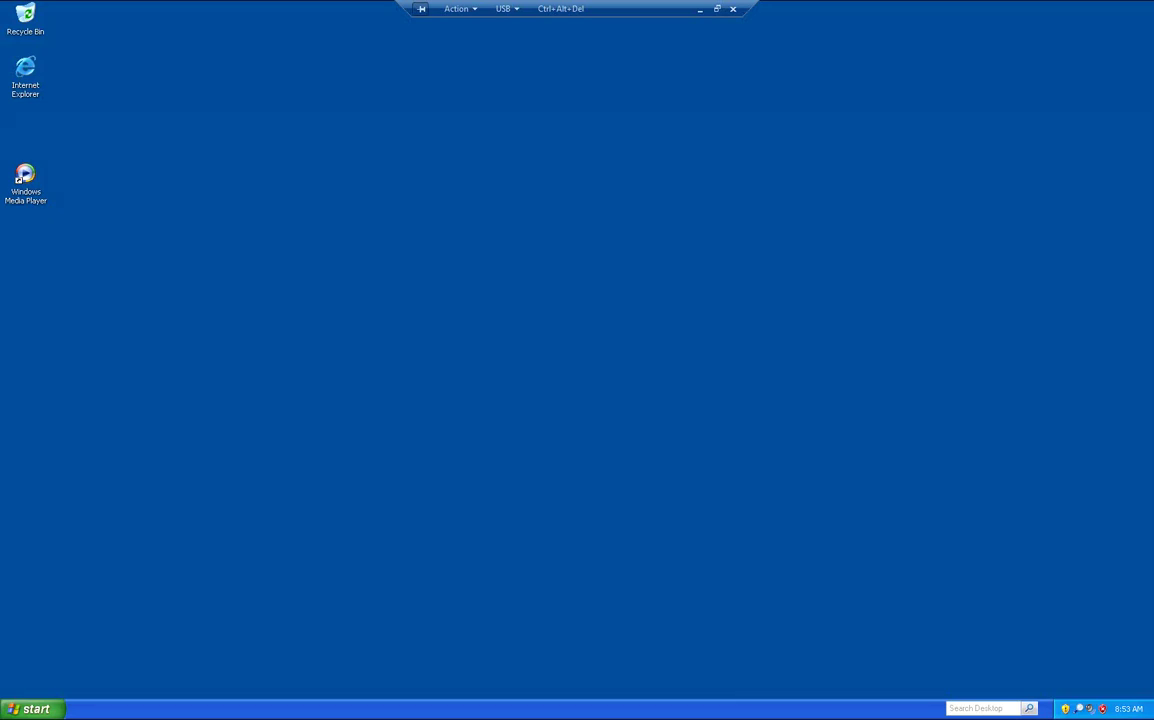
Open a command prompt by running cmd
click(36, 708)
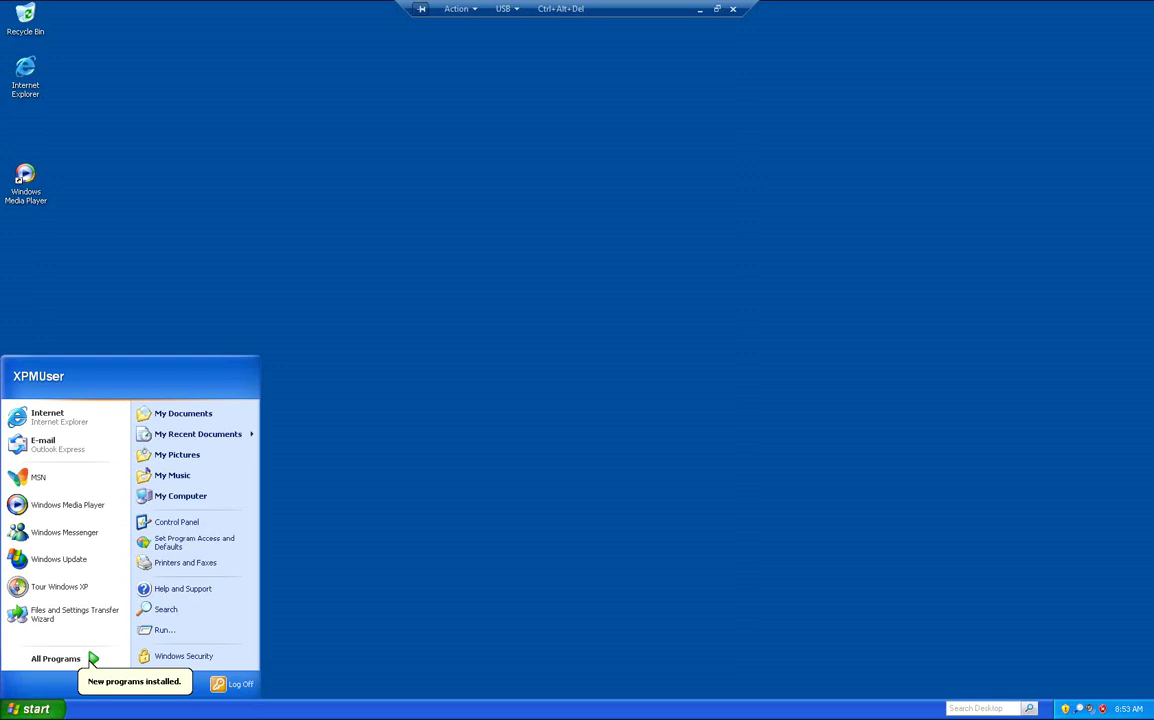
click(164, 629)
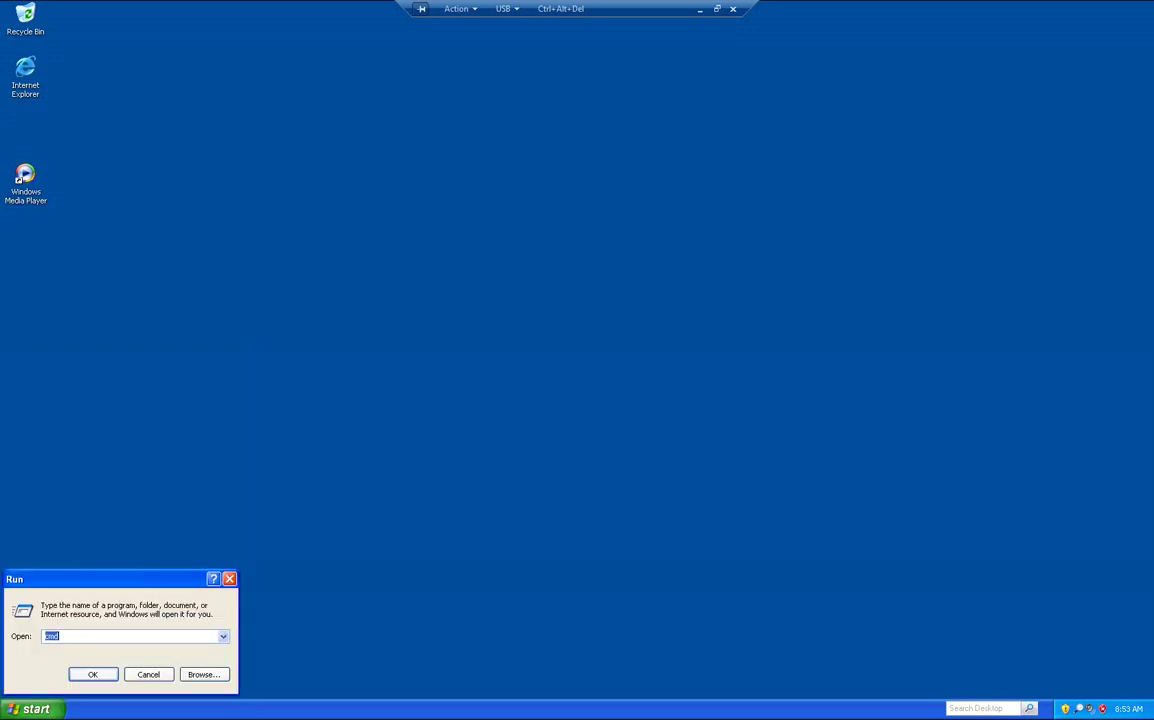
text(cmd)
key(Return)
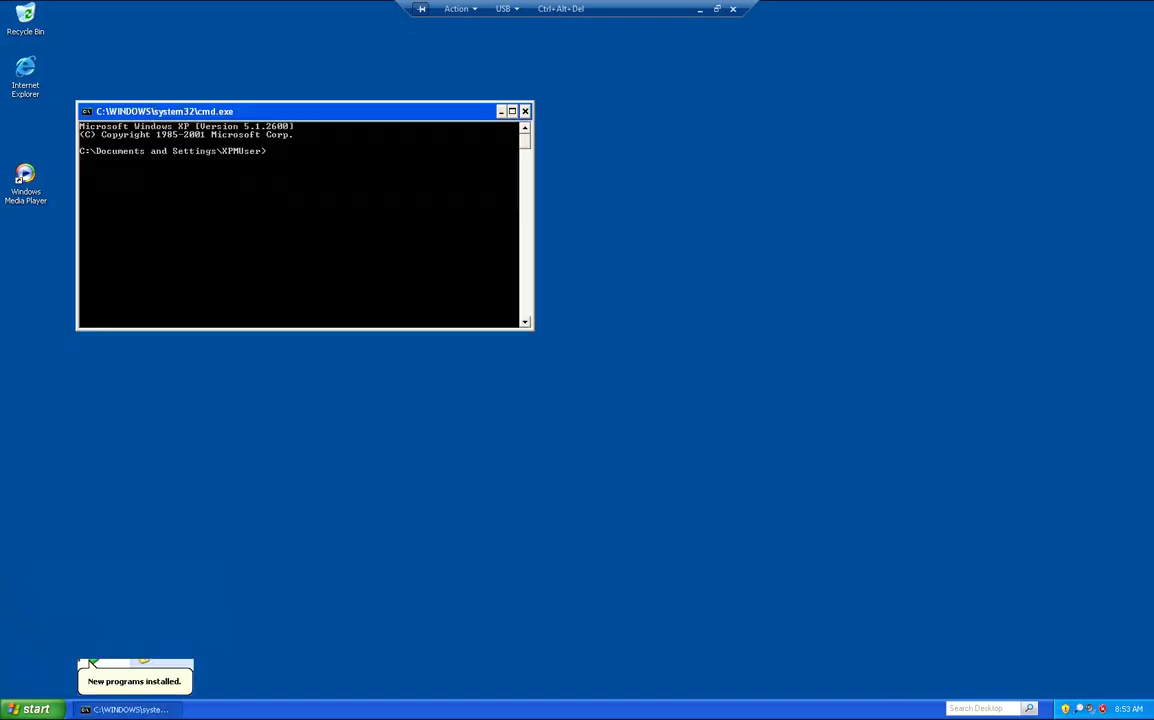
Display the full network configuration with ipconfig /all and move the console window aside, keeping the host name and IP address in view
drag(305, 111, 718, 110)
text(ip)
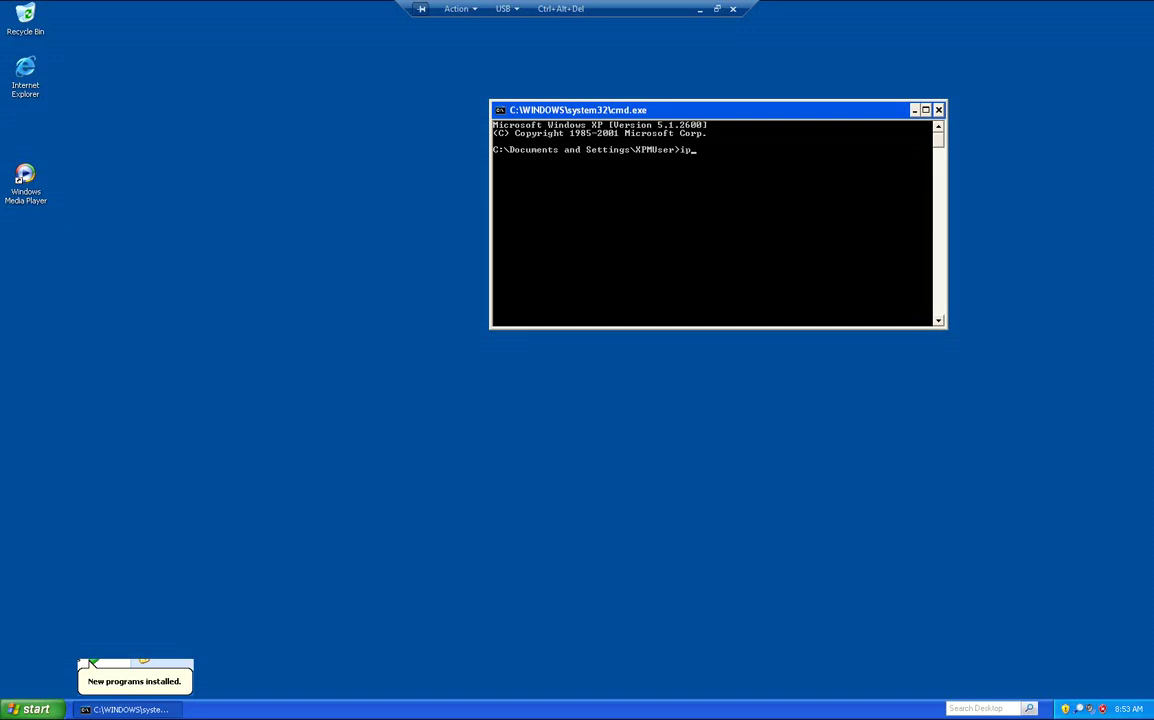
text(config /all)
key(Return)
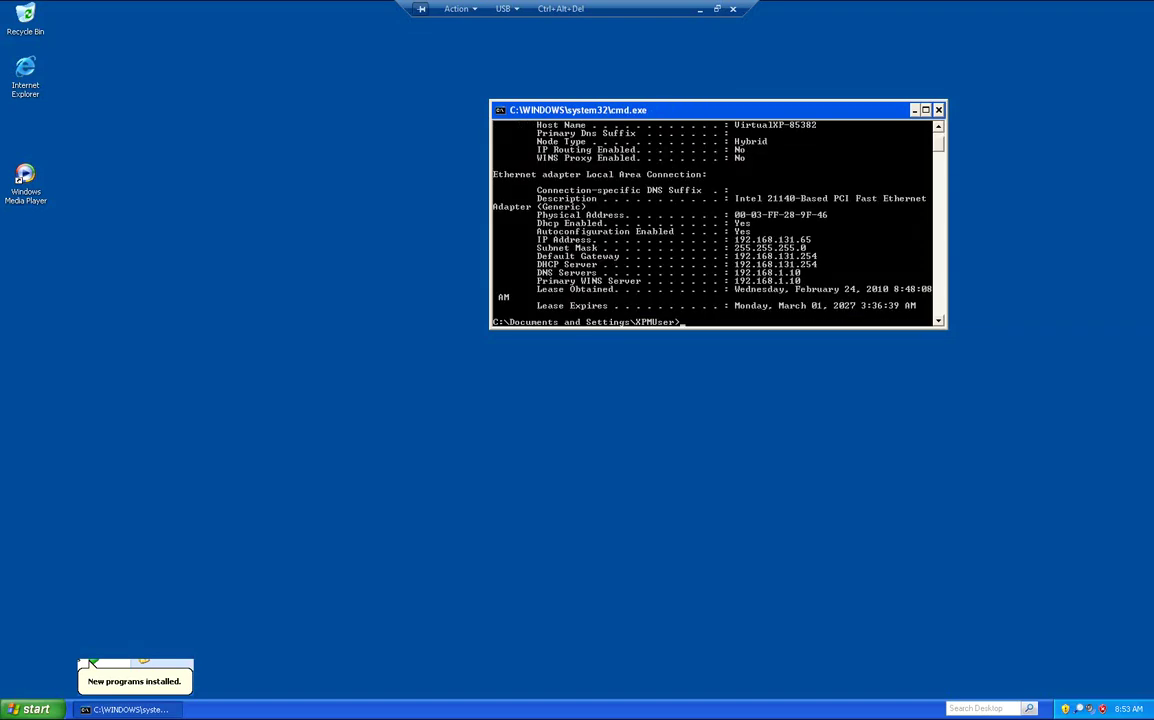
scroll(715, 220, up, 1)
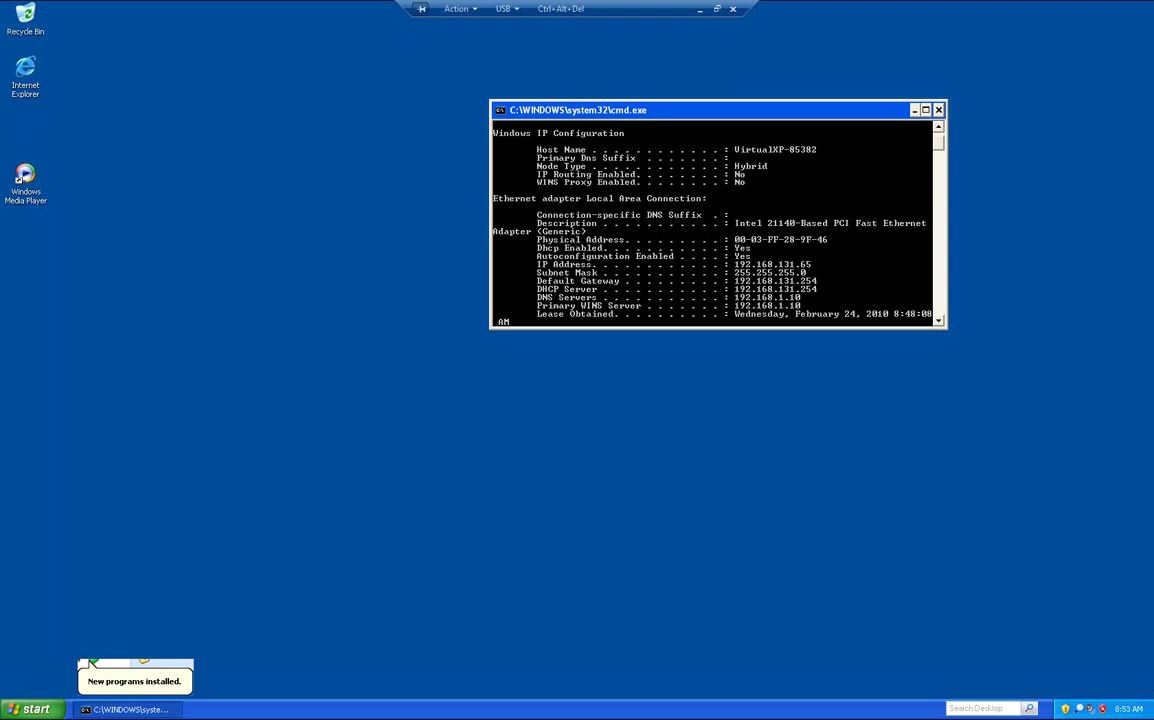
drag(700, 110, 903, 26)
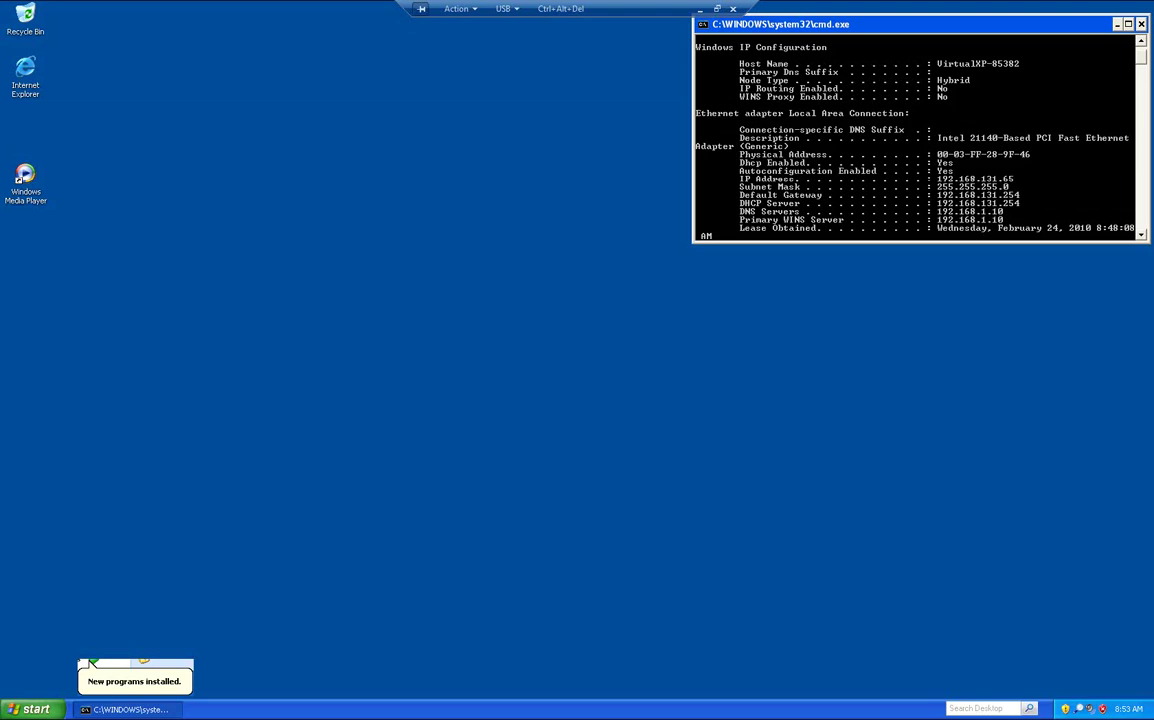
Create a folder named MyScans in the root of Local Disk (C:)
click(34, 709)
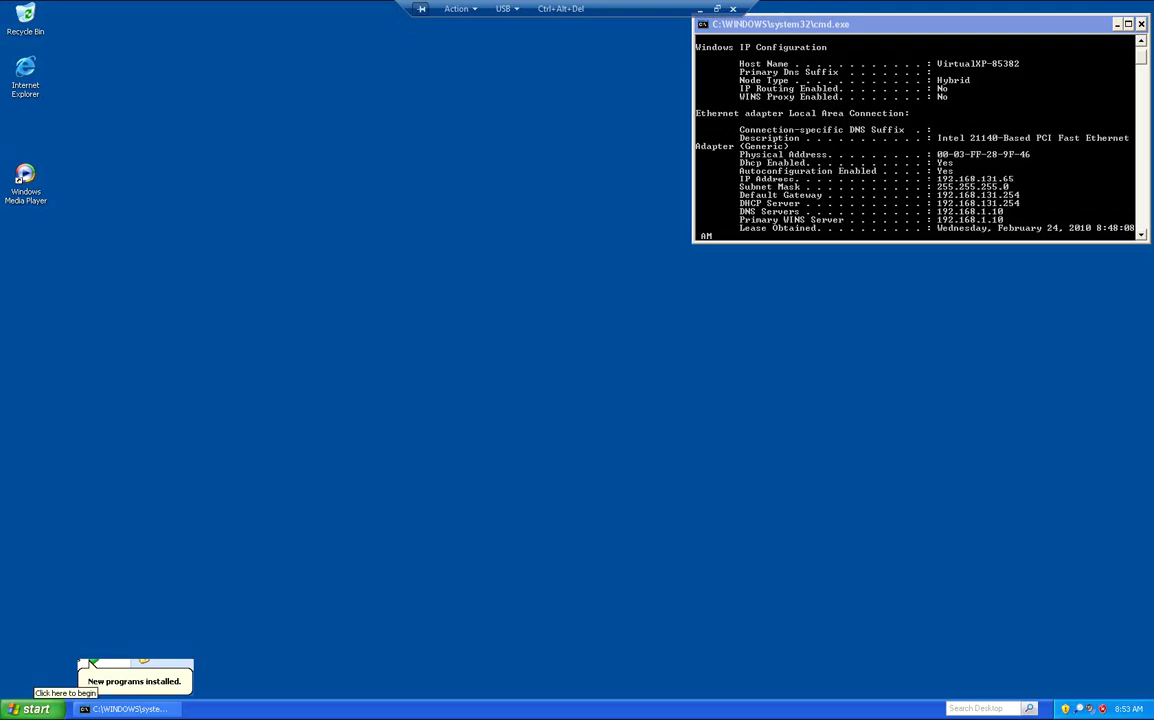
click(30, 708)
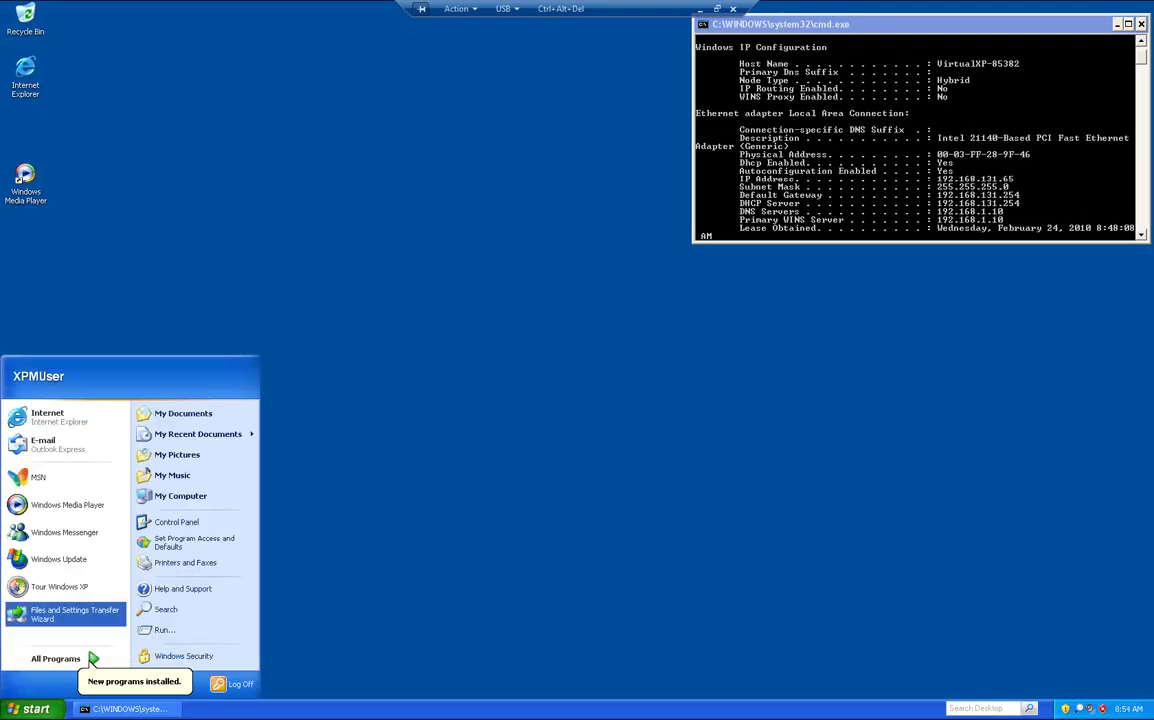
click(181, 496)
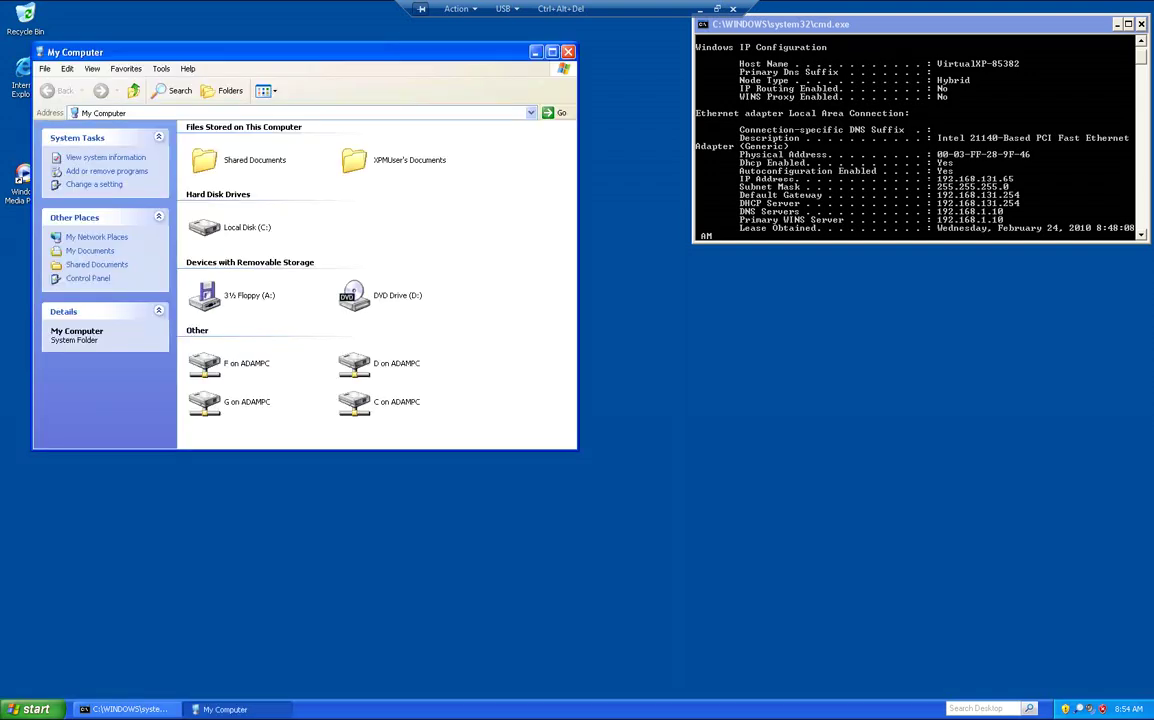
double_click(246, 228)
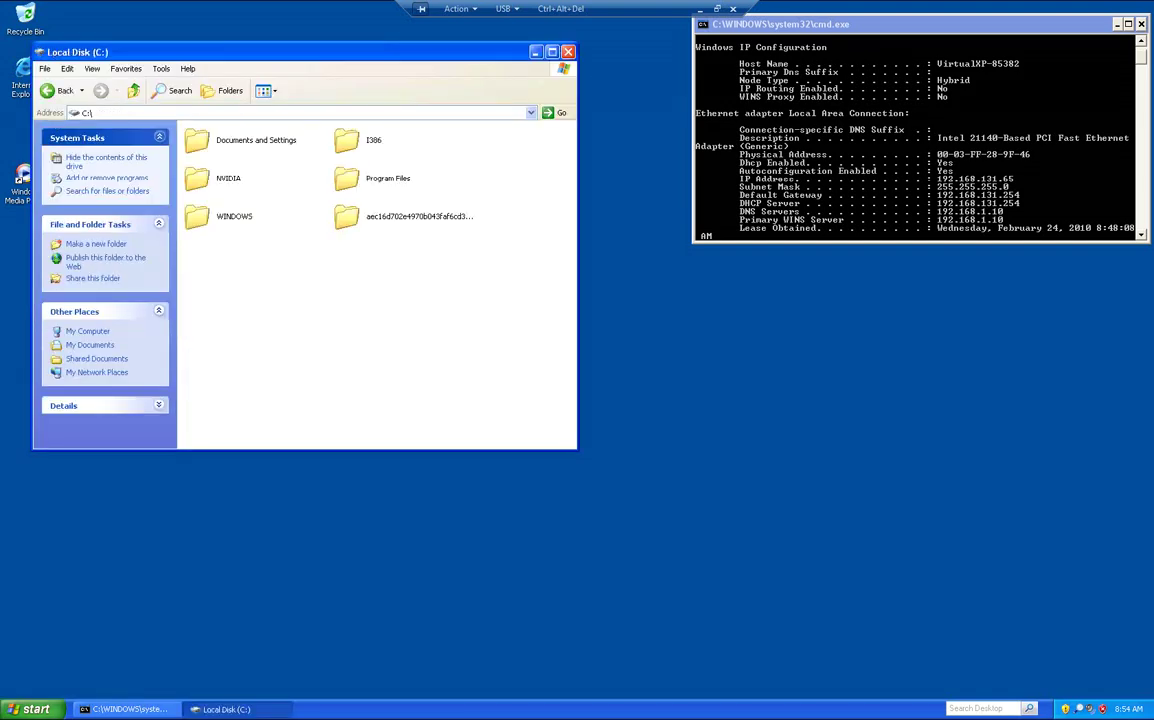
right_click(402, 294)
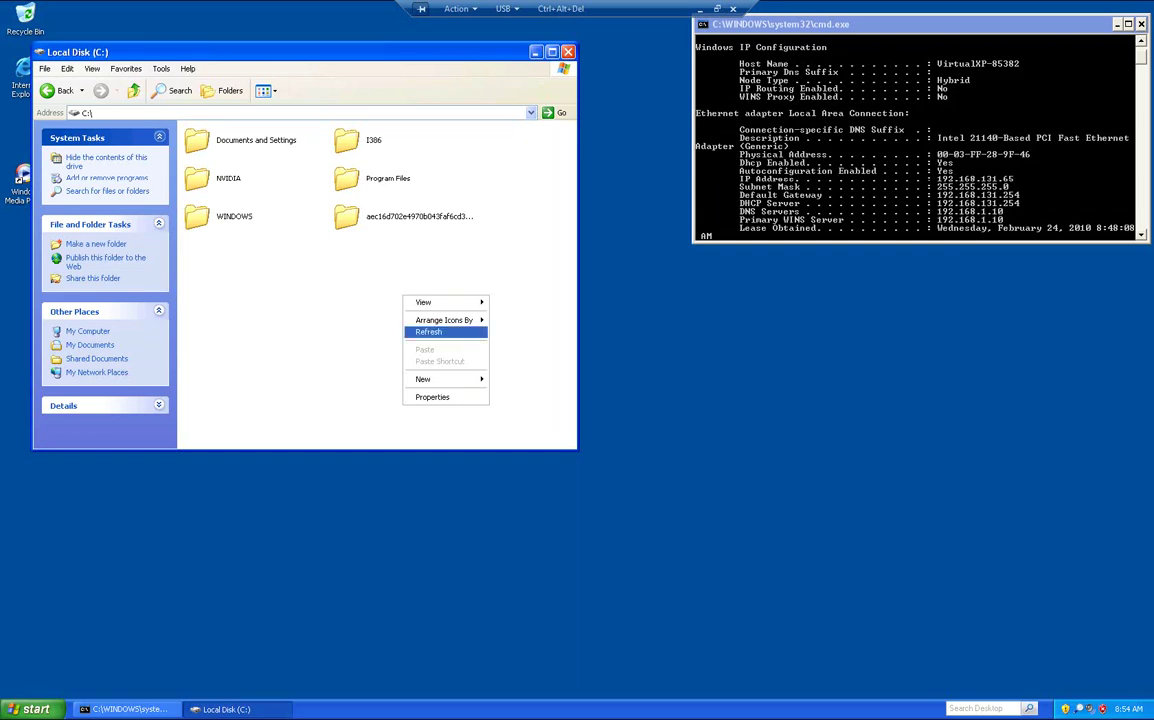
mouse_move(440, 380)
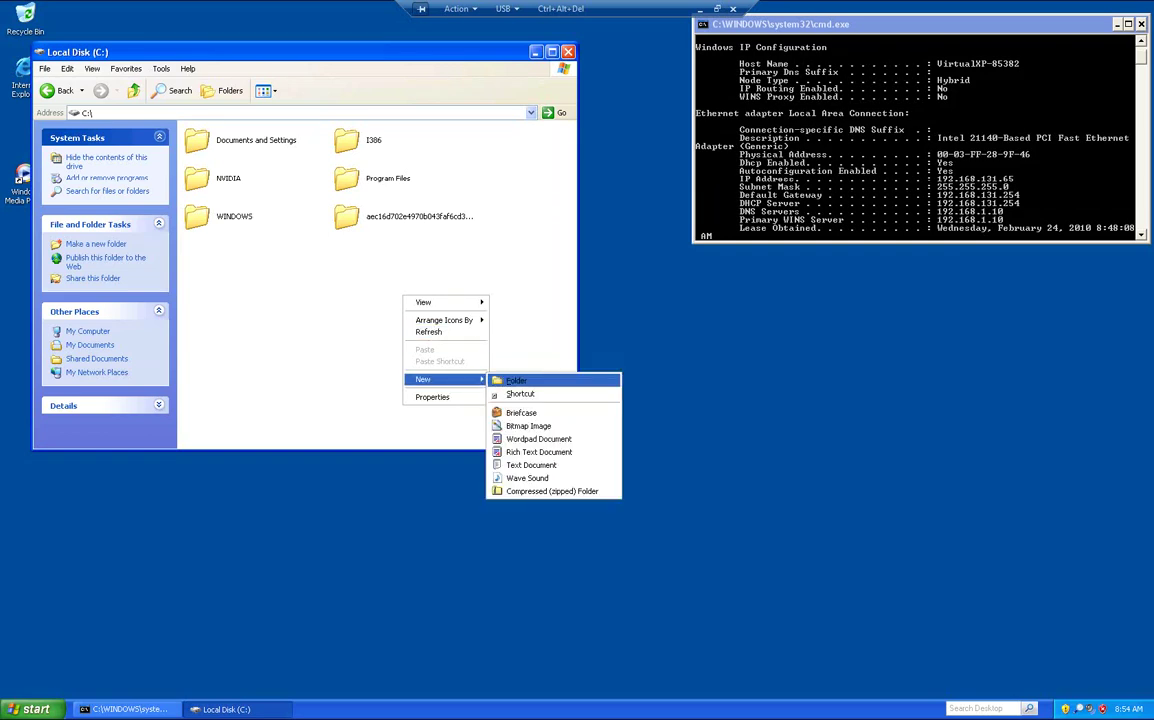
key(Return)
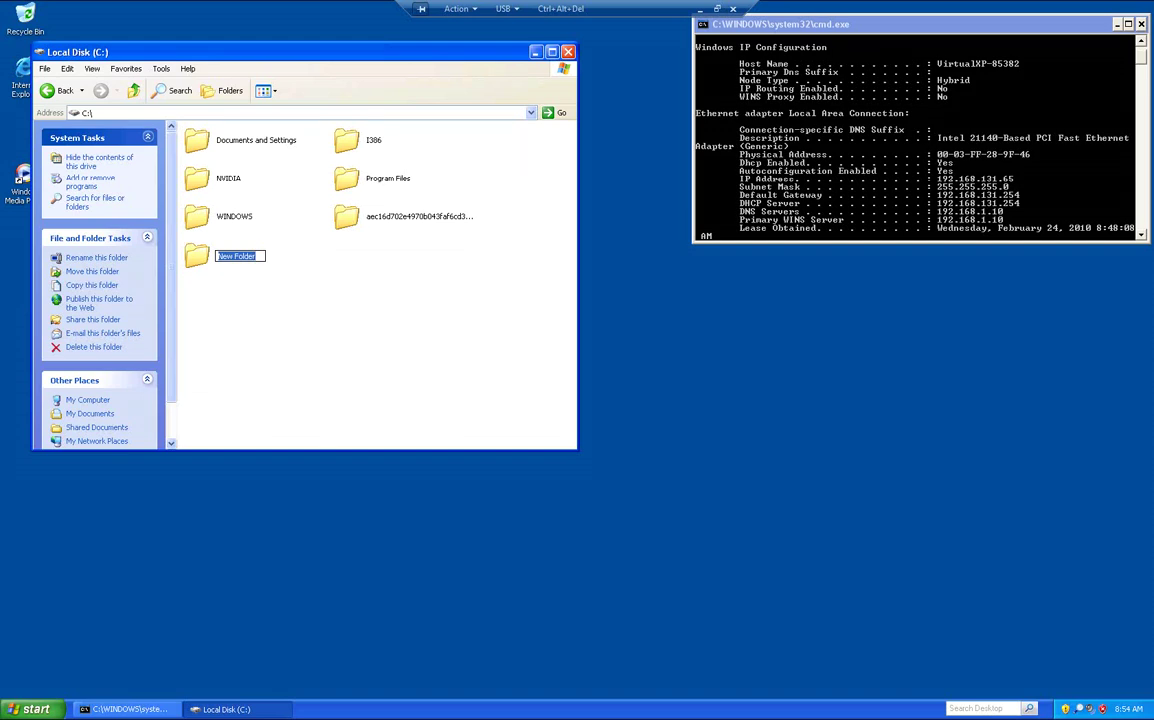
text(MyScans)
key(Return)
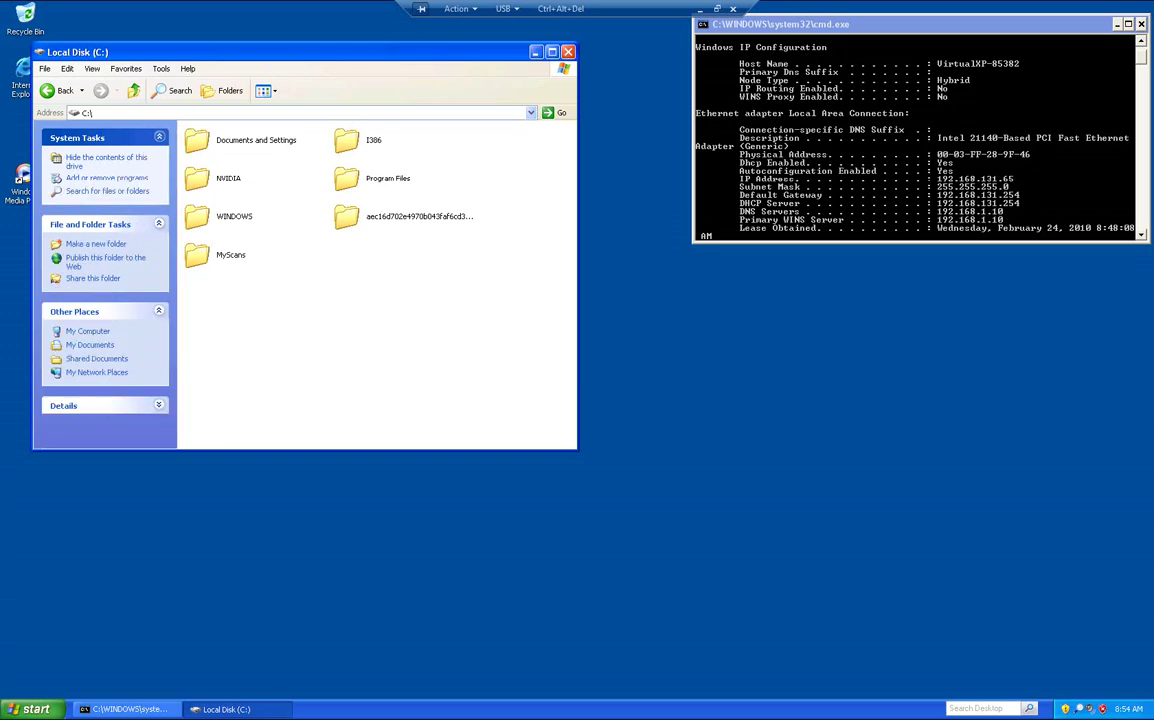
Create a desktop shortcut to the MyScans folder
right_click(199, 257)
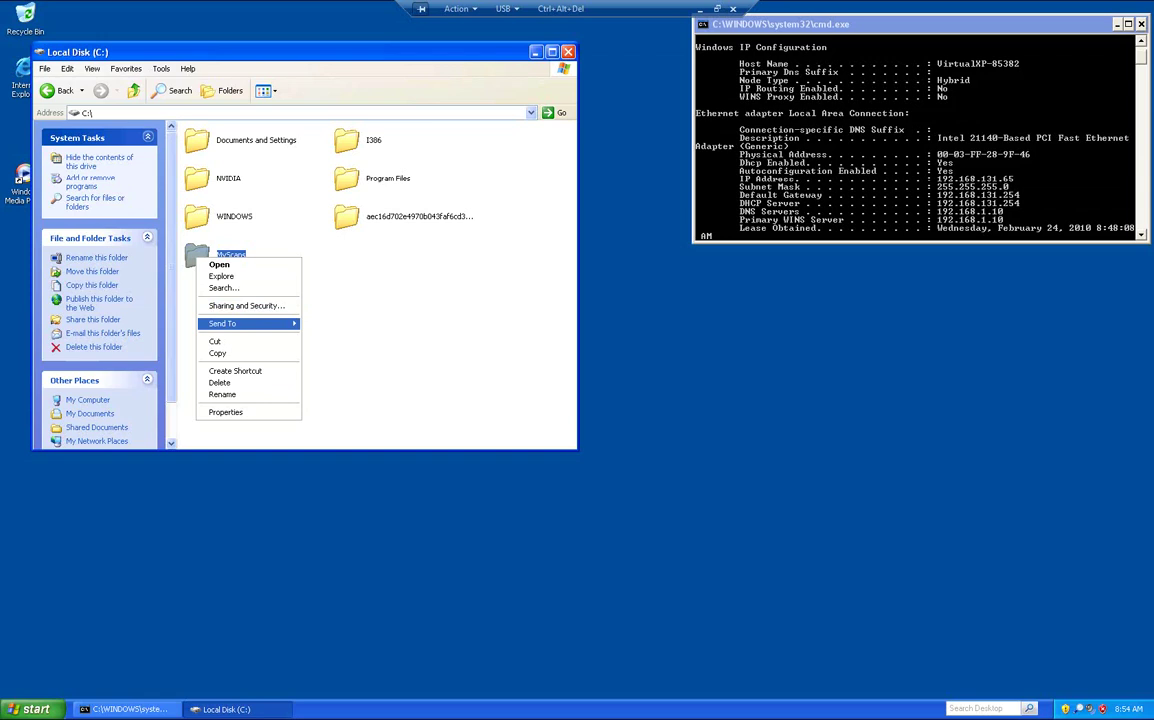
mouse_move(223, 324)
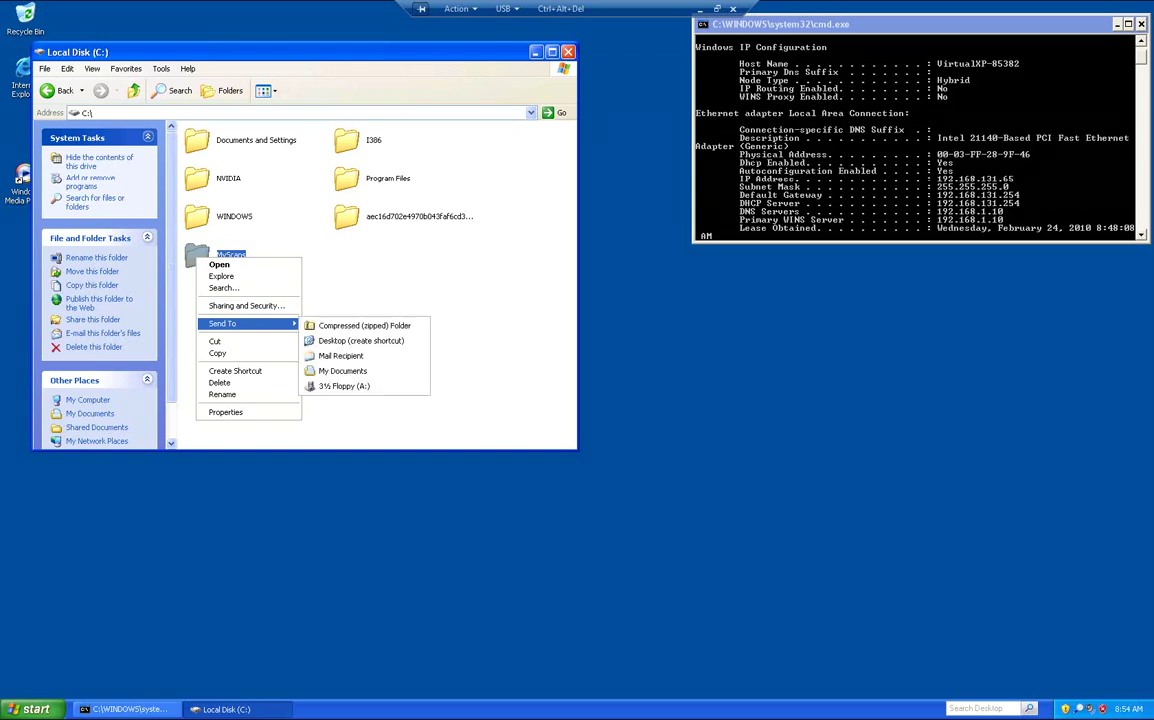
click(360, 341)
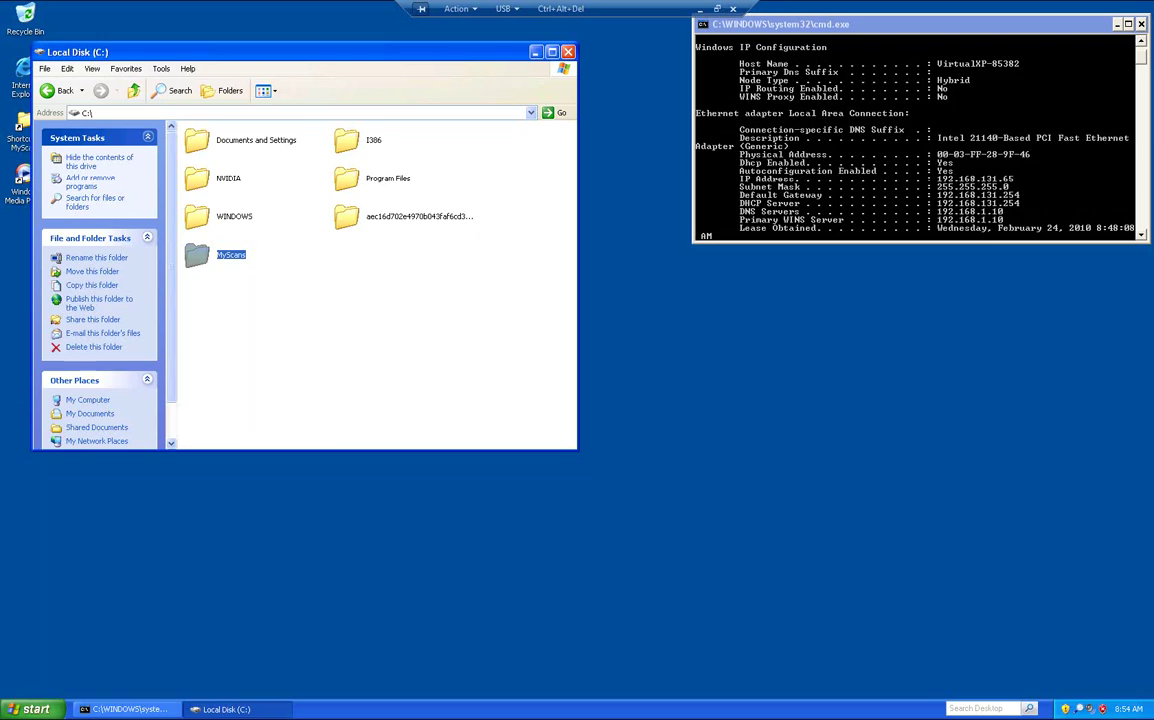
Enable sharing for the MyScans folder in its properties, using the share name MyScans
right_click(194, 256)
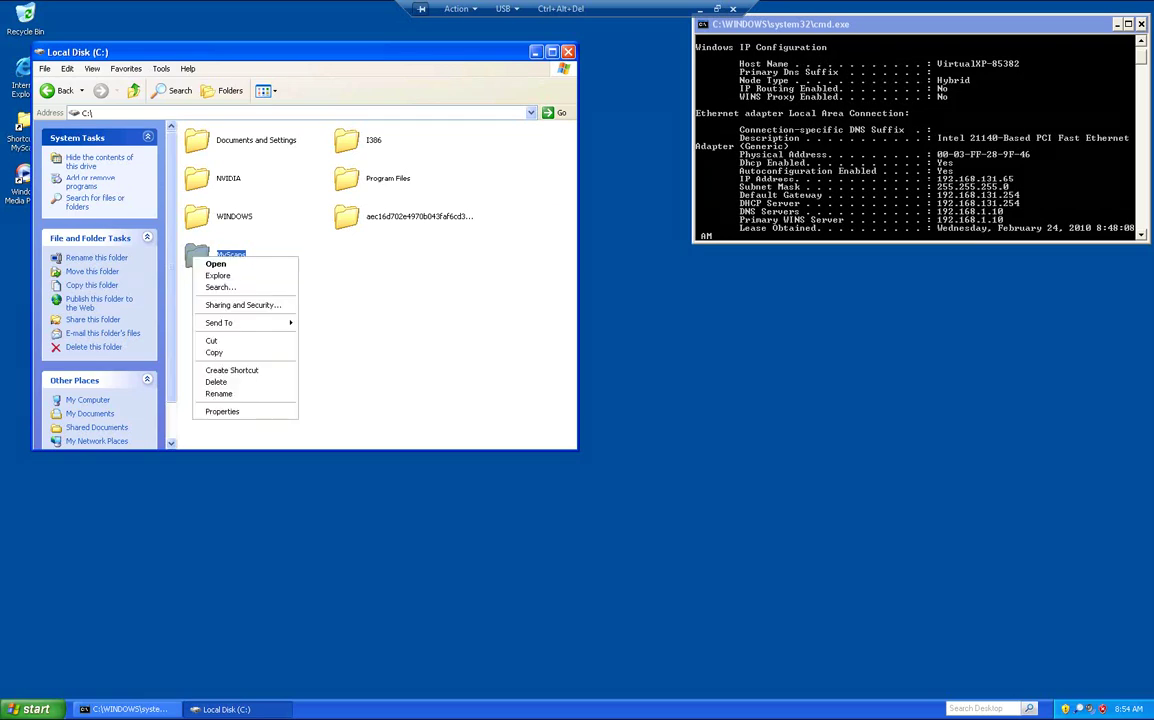
key(Return)
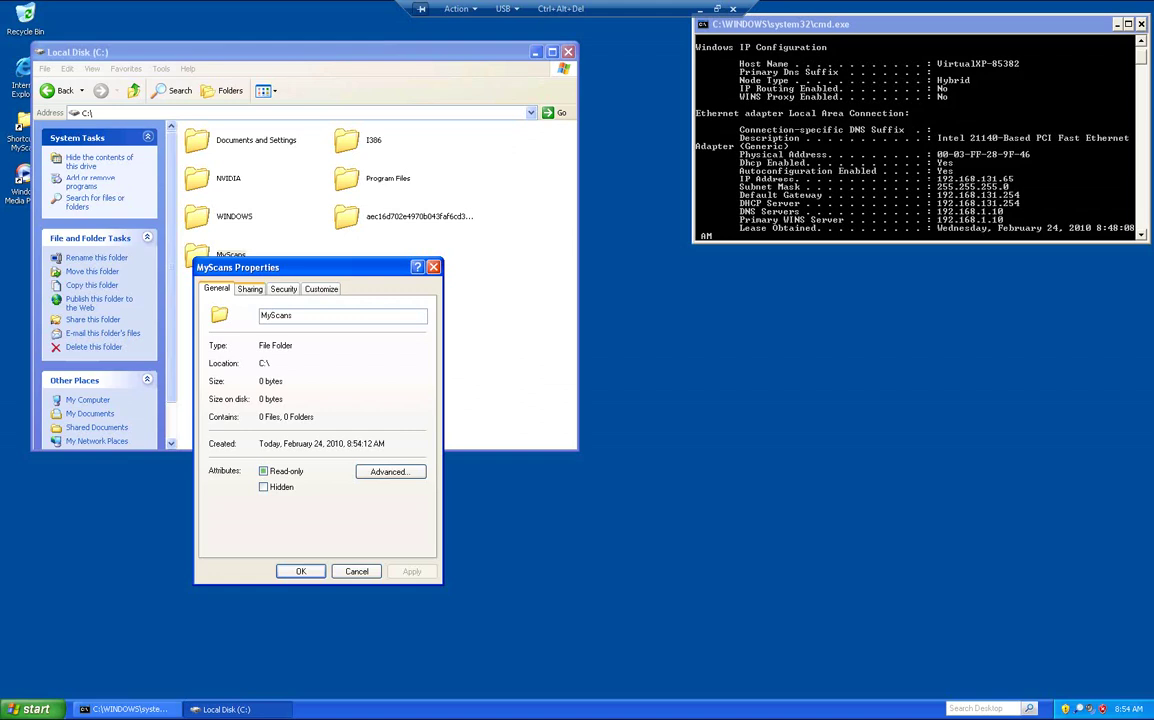
key(ctrl+Tab)
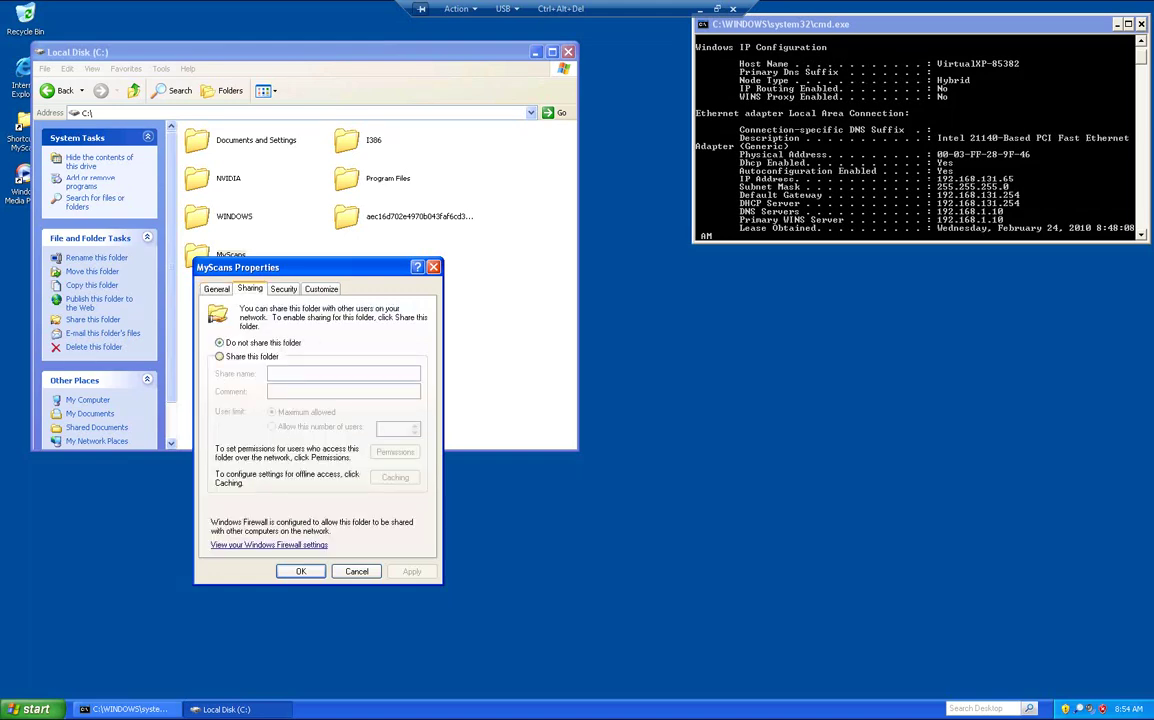
click(220, 357)
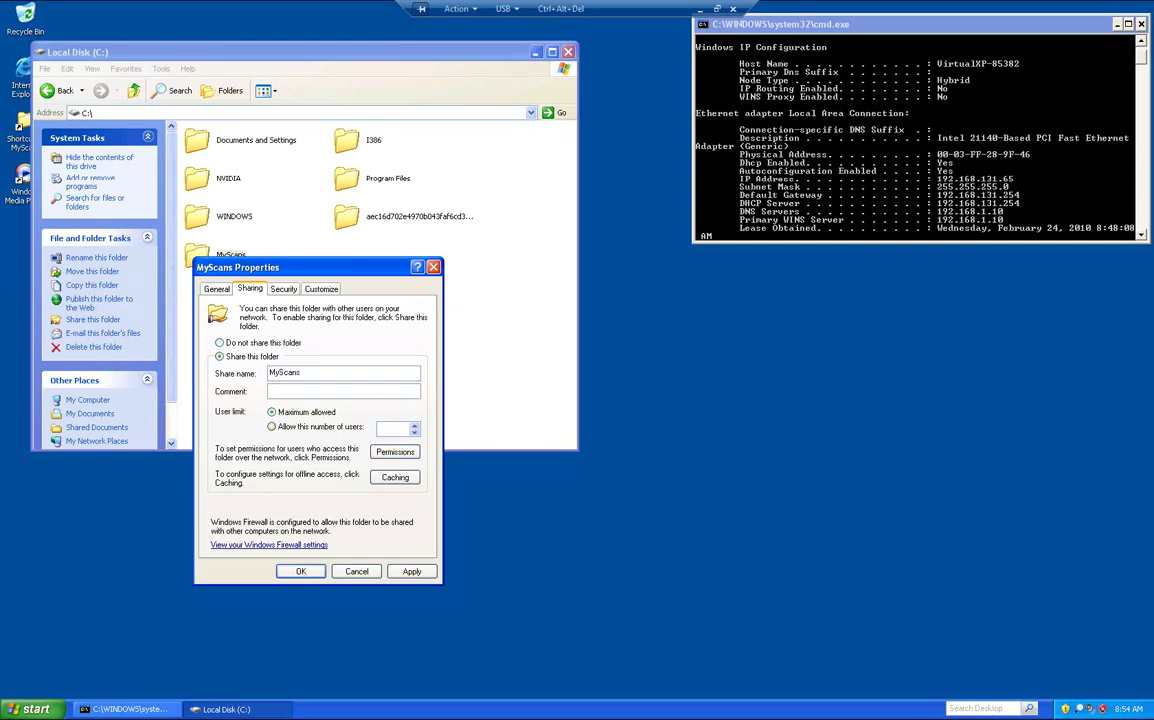
Remove the Everyone group from the share permissions of MyScans
key(alt+p)
key(Return)
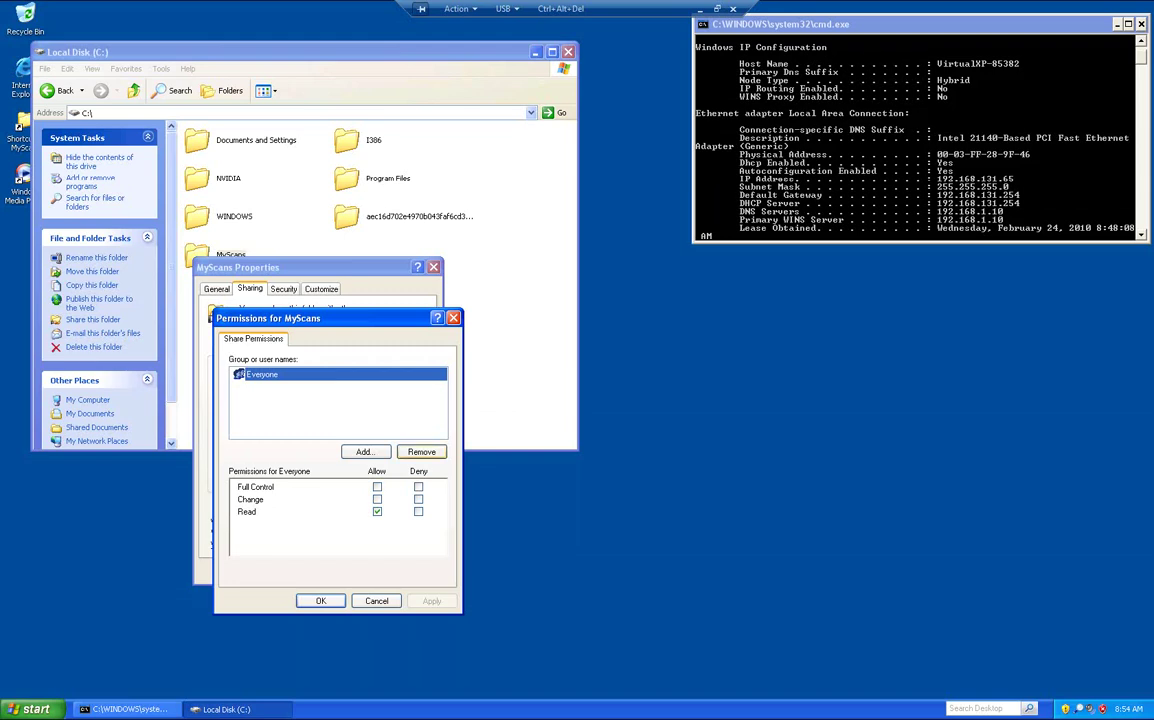
click(421, 451)
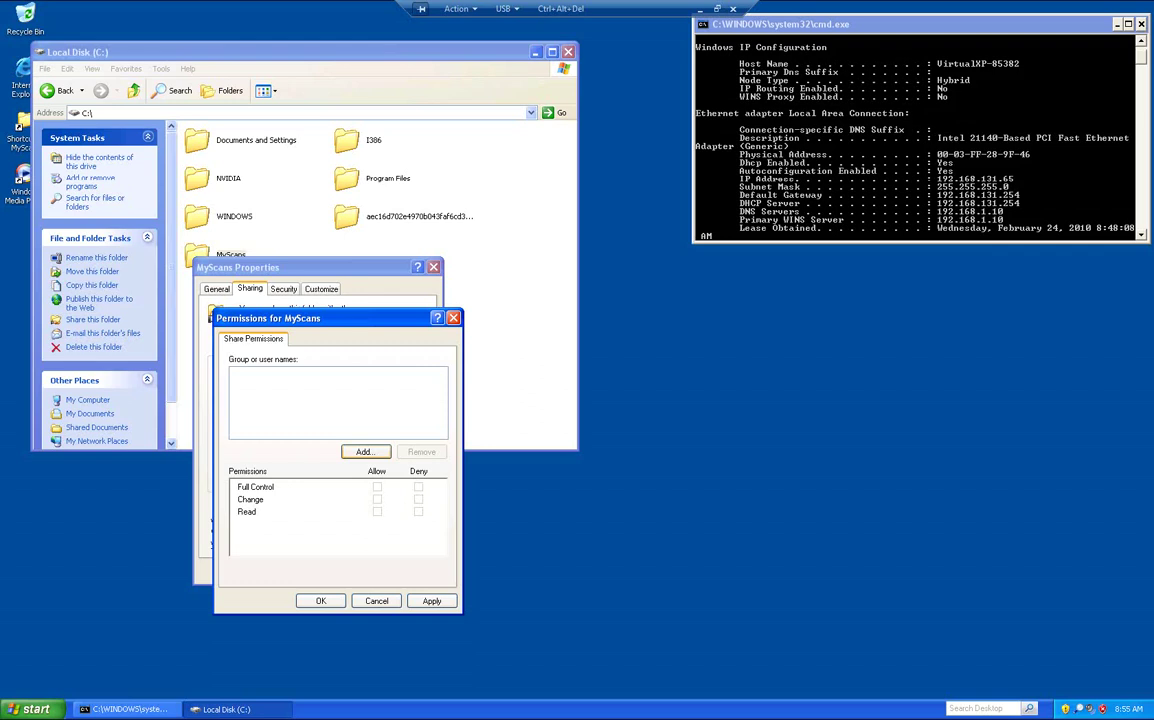
Add the bizhub user to the MyScans share permissions, checking the name against the local computer
click(364, 451)
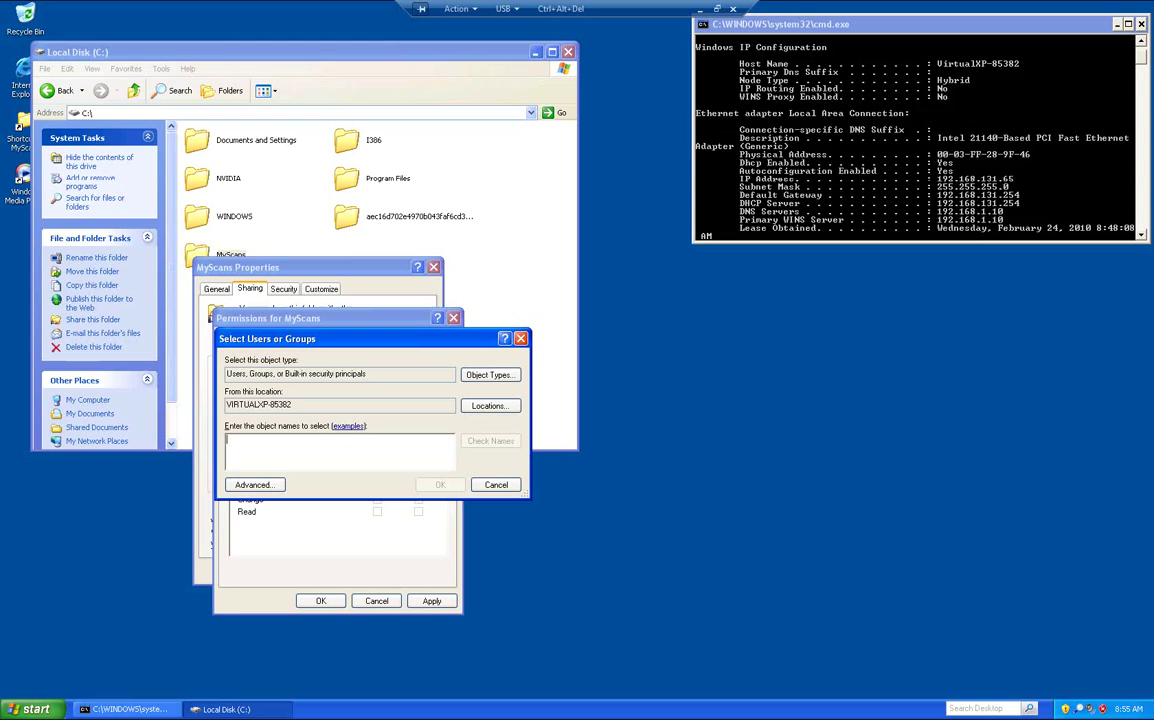
text(bizhub)
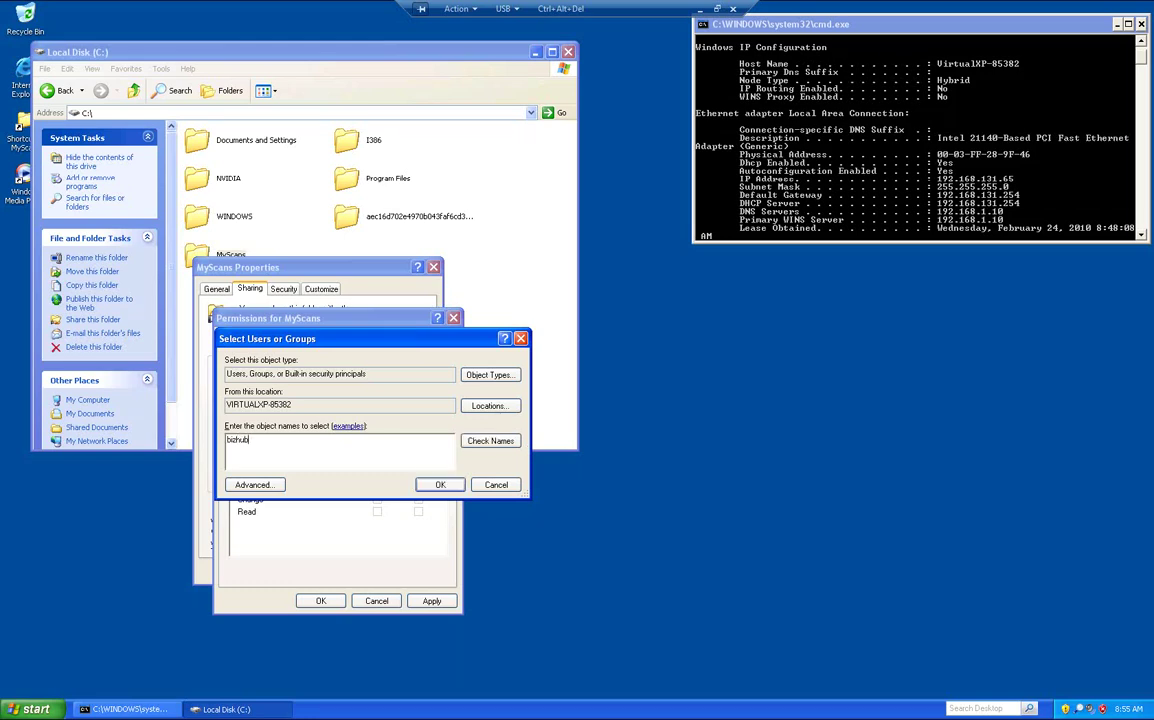
click(490, 441)
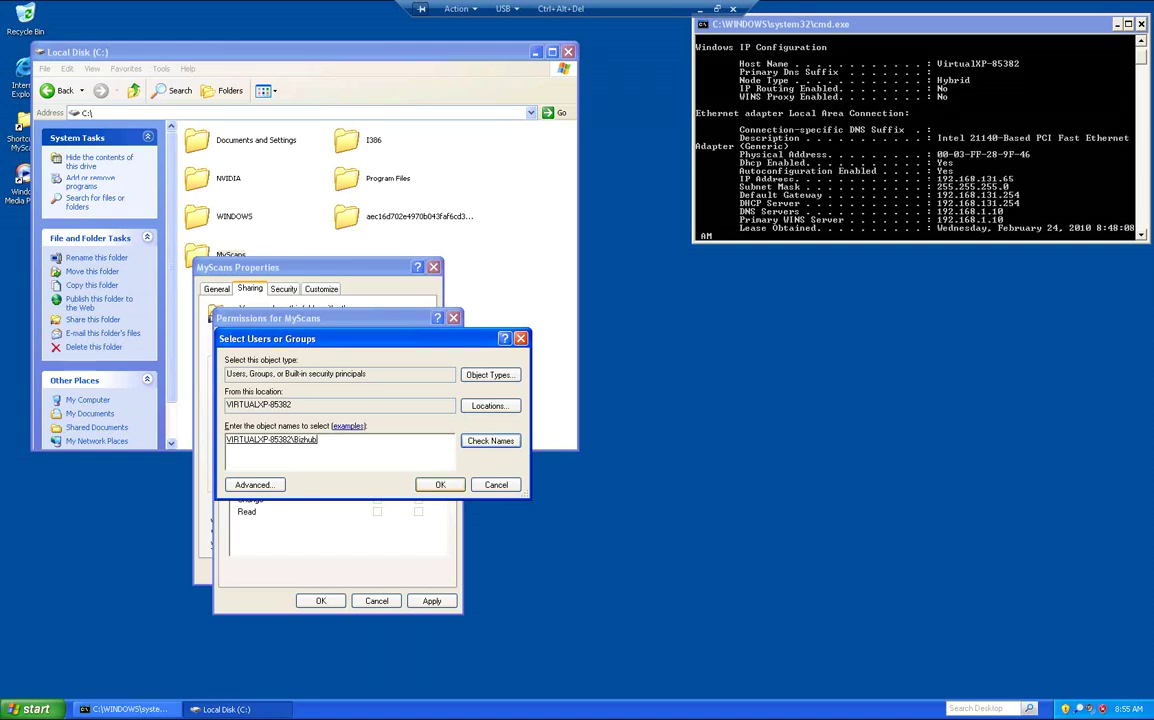
key(Return)
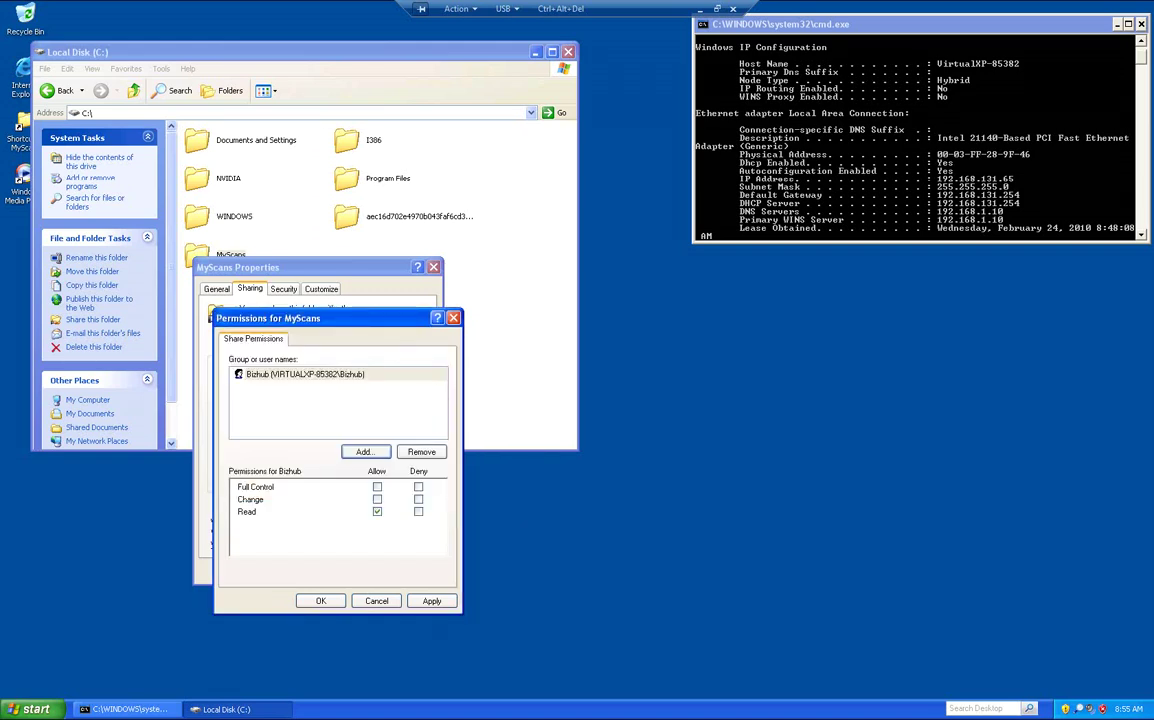
Allow Full Control for the Bizhub user on the share and save the MyScans folder properties
click(377, 487)
key(Return)
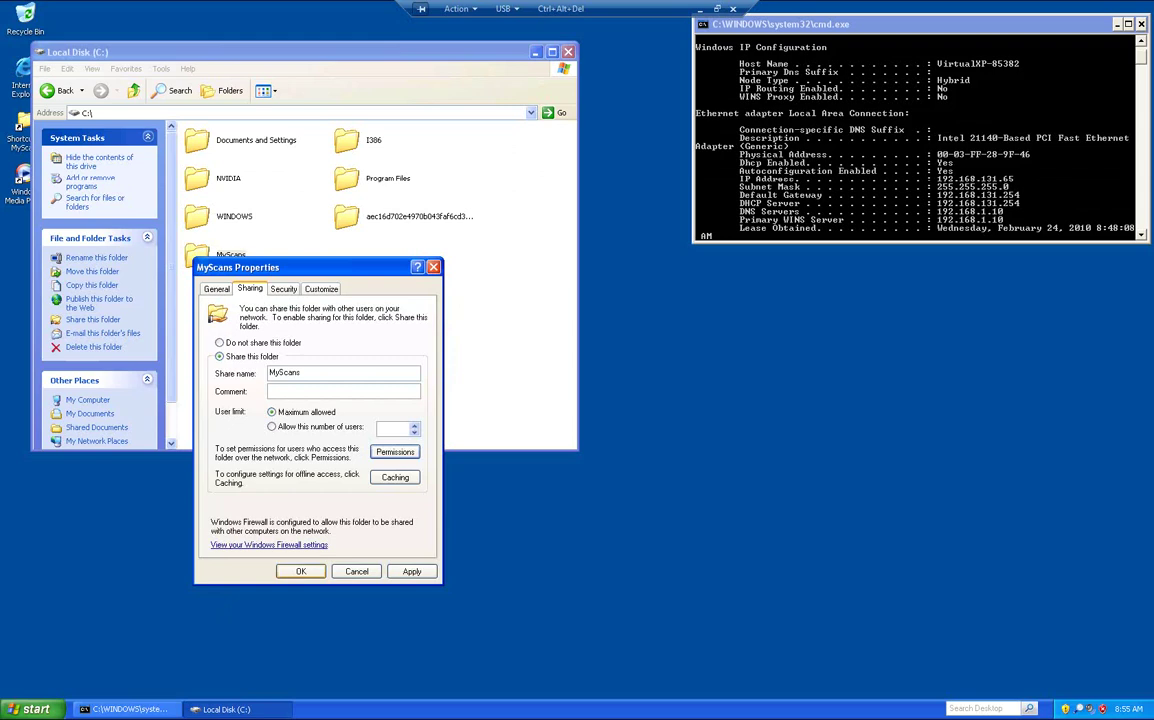
key(Return)
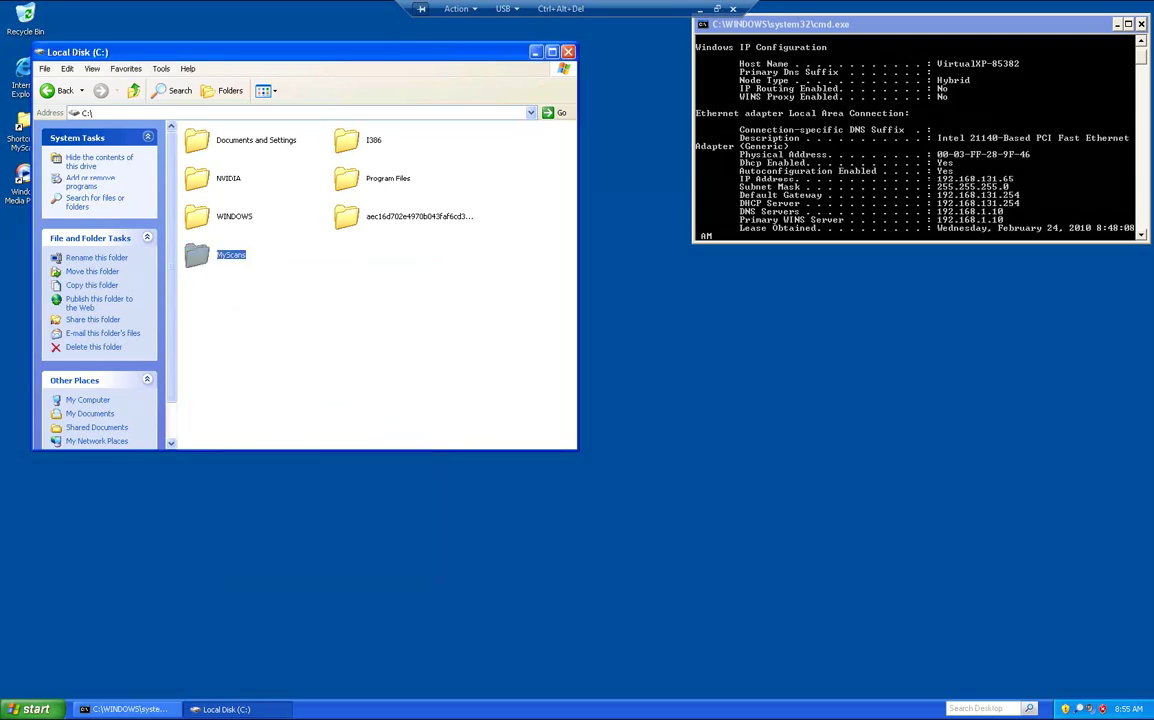
Load the copier's web interface at 192.168.1.60 from the Explorer window and reposition the window to show the whole page
drag(300, 52, 405, 68)
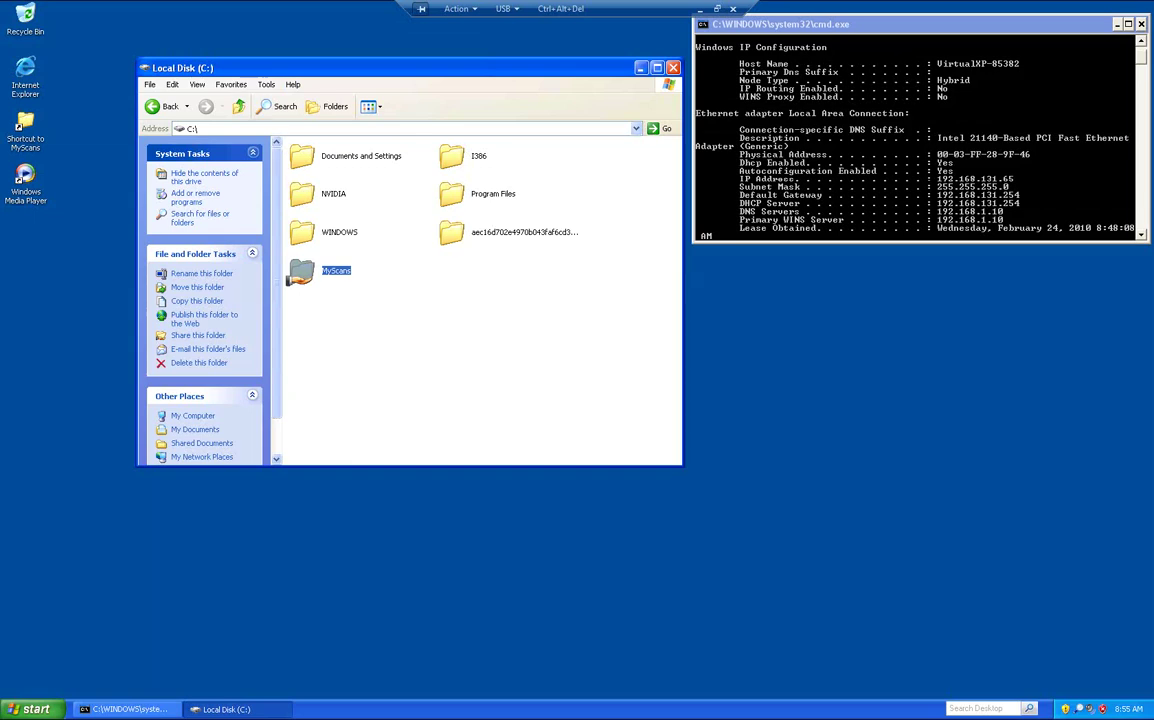
click(194, 129)
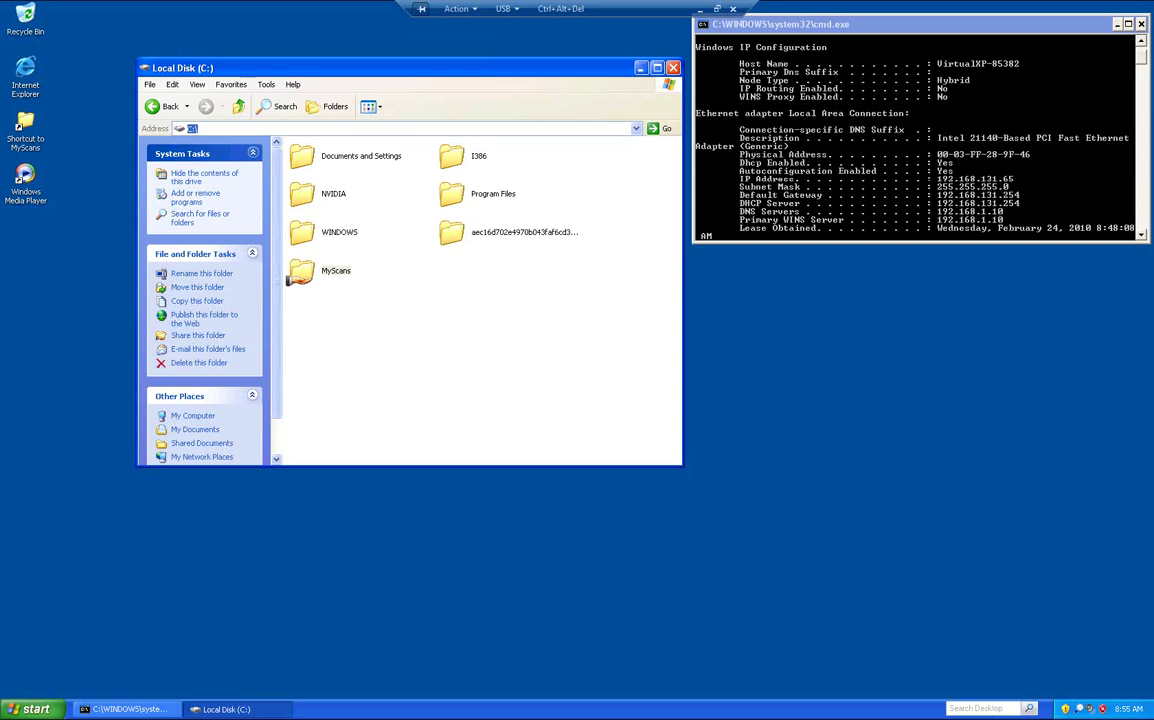
text(192.1)
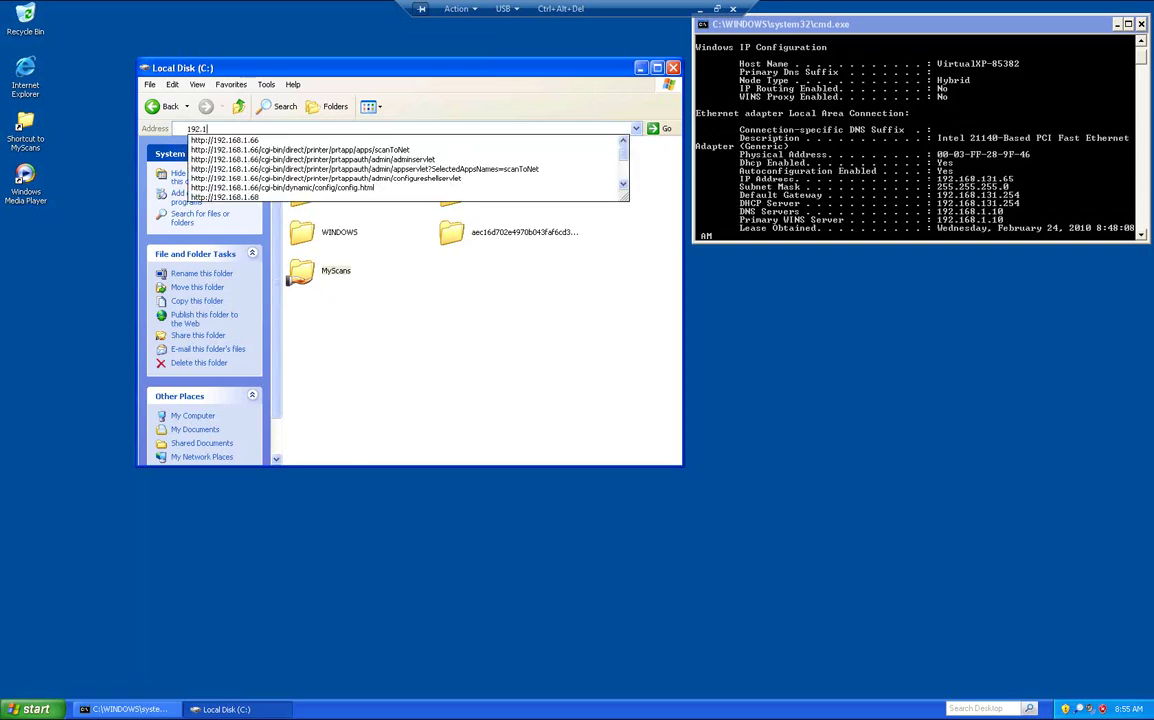
text(68.1.60)
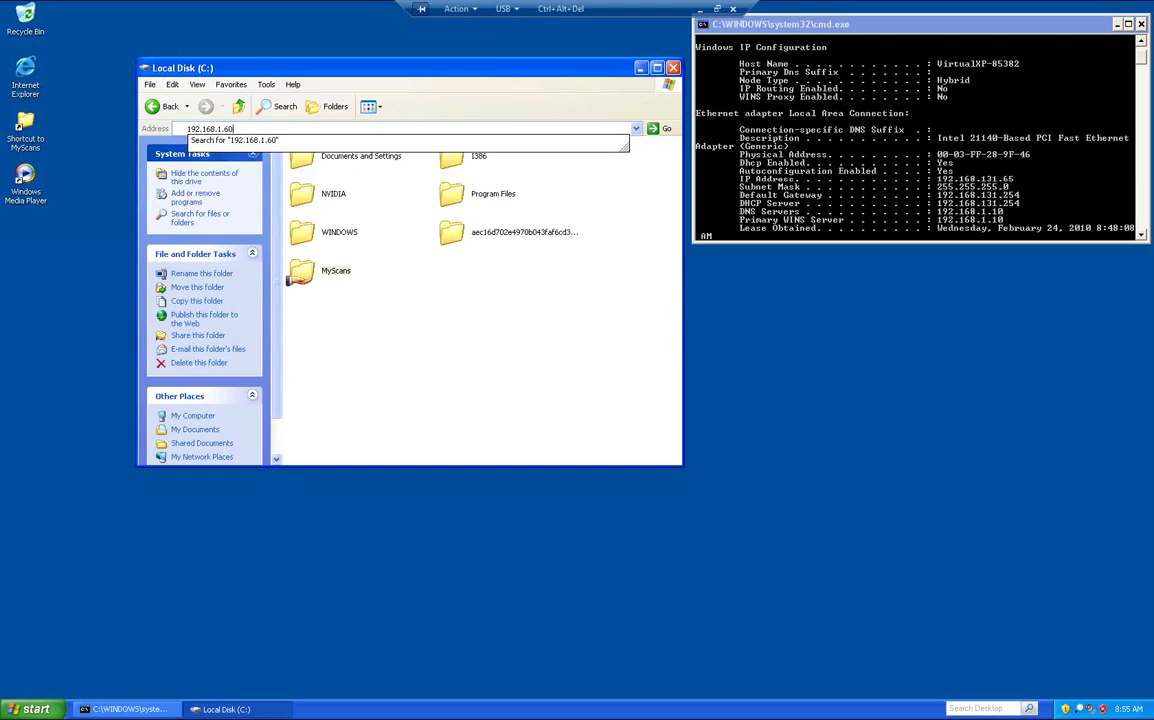
key(Return)
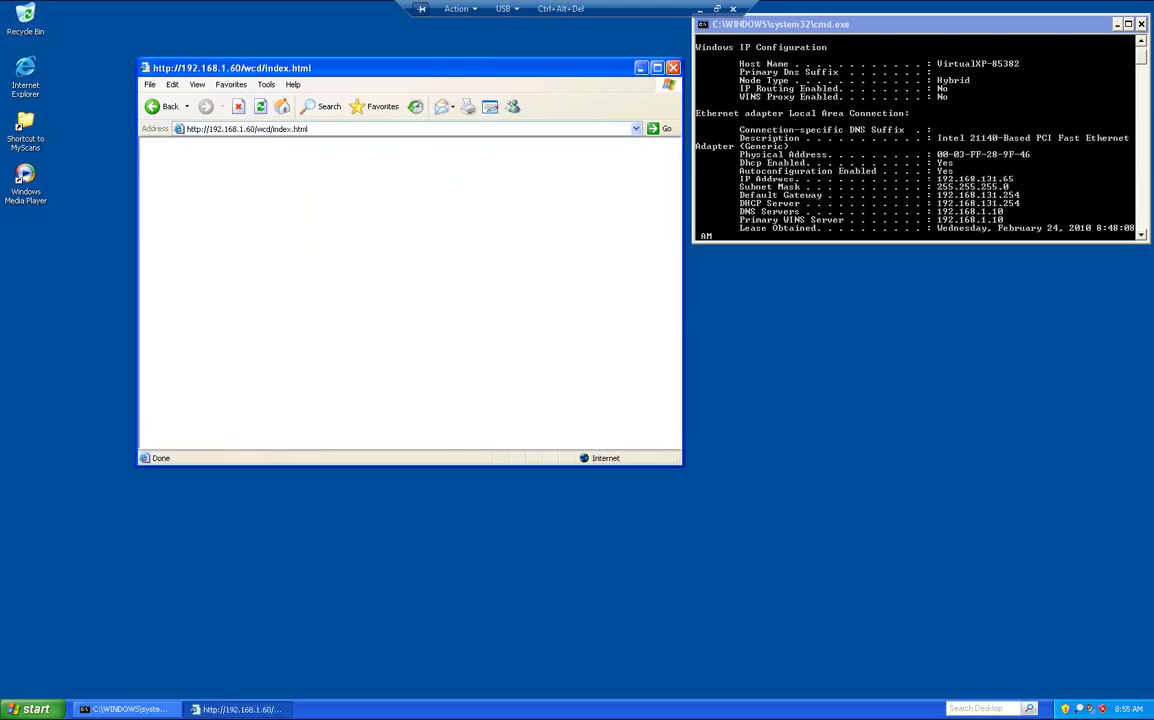
drag(400, 68, 356, 48)
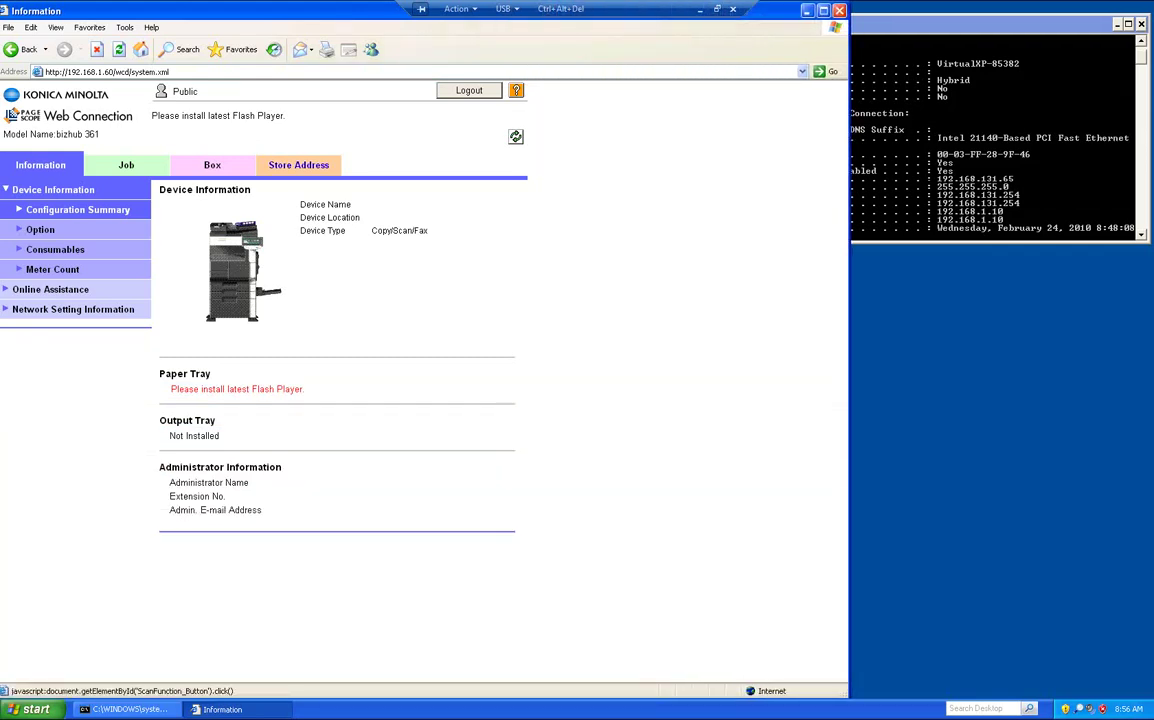
Start a new SMB registration in the copier's Store Address book
click(299, 166)
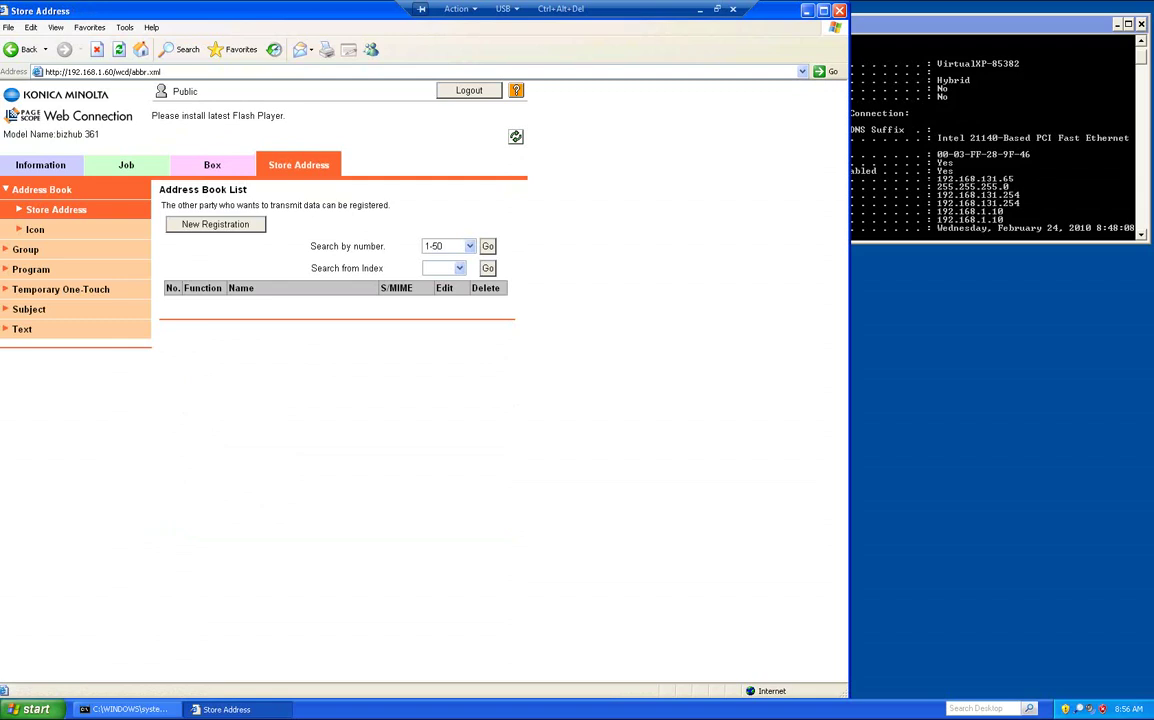
click(215, 225)
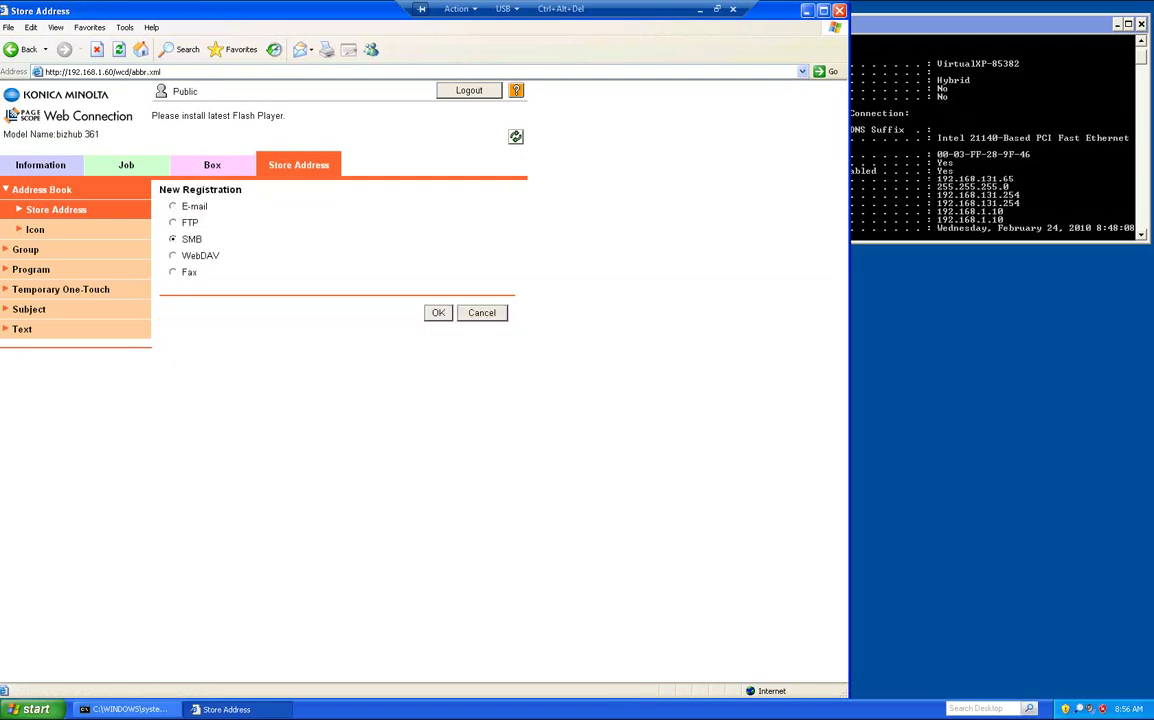
click(438, 313)
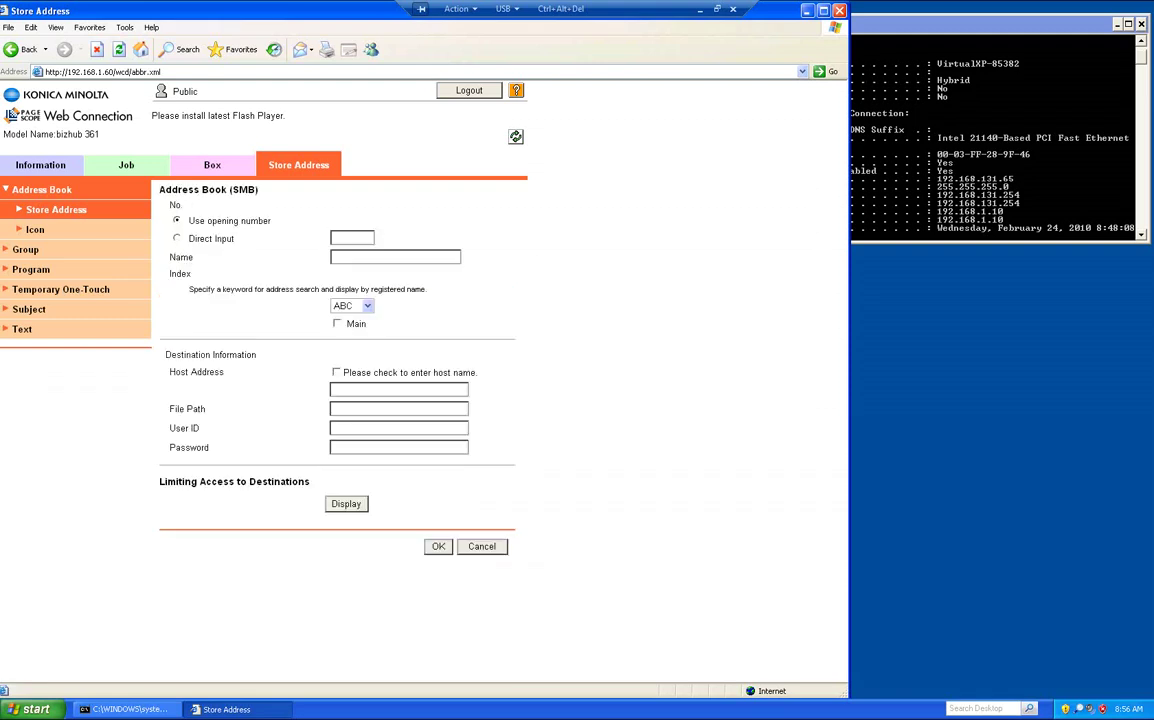
Name the SMB entry after the owner's scans, include it in Main, and enter Virtualxp-85382 as a host-name address
click(394, 257)
text(Adam scans)
click(398, 390)
text(Virtual)
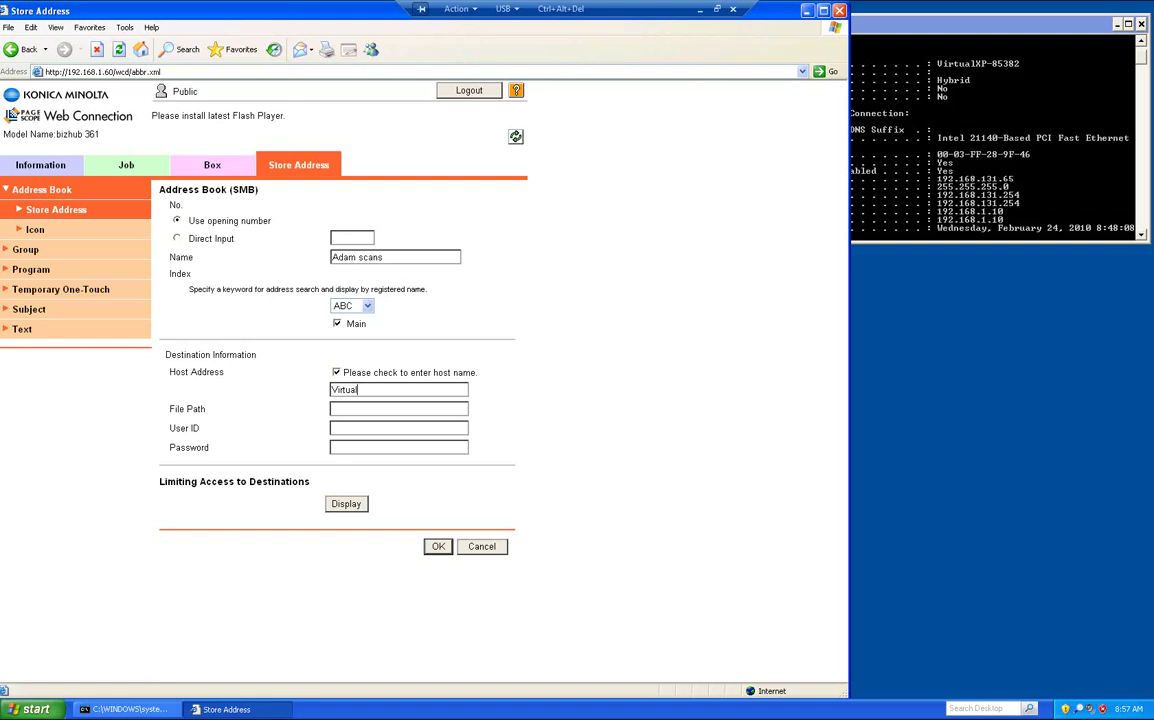
text(xp-85382)
Set the destination's file path to MyScans and its user ID to bizhub
click(345, 409)
text(MyScans)
click(345, 428)
text(bizhub)
Enter the scan account's password, save the address book entry and return to the Address Book List
click(345, 447)
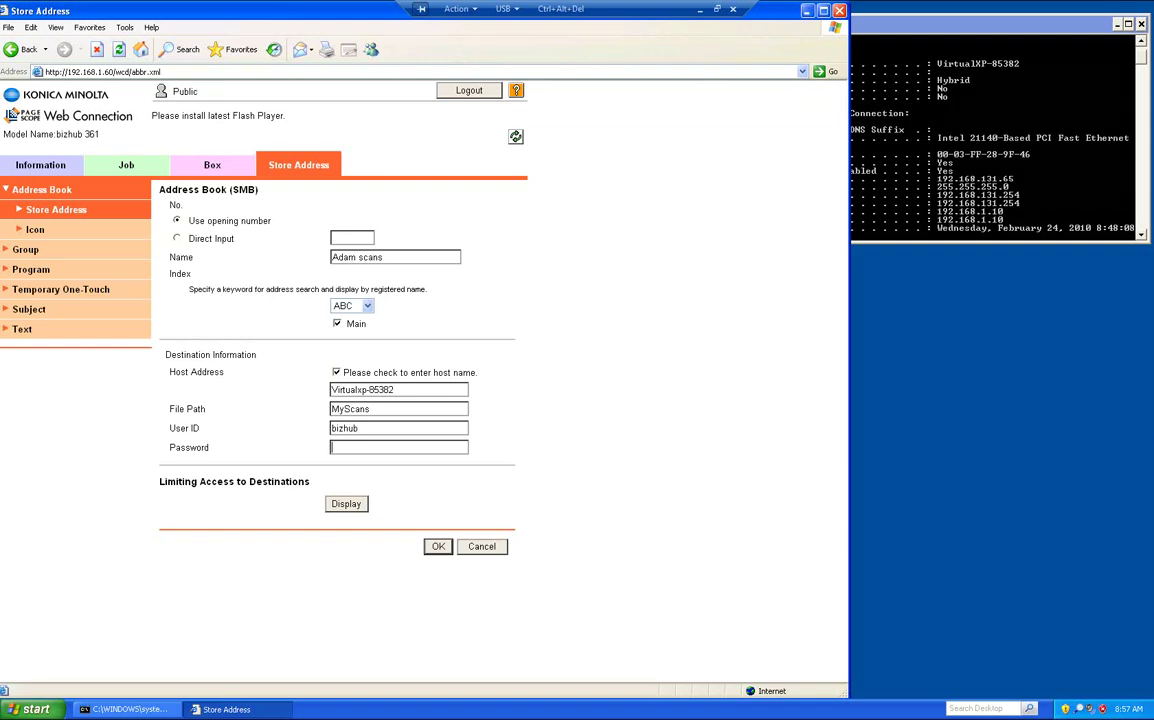
text(•••••••••••)
key(Tab)
key(Tab)
key(Return)
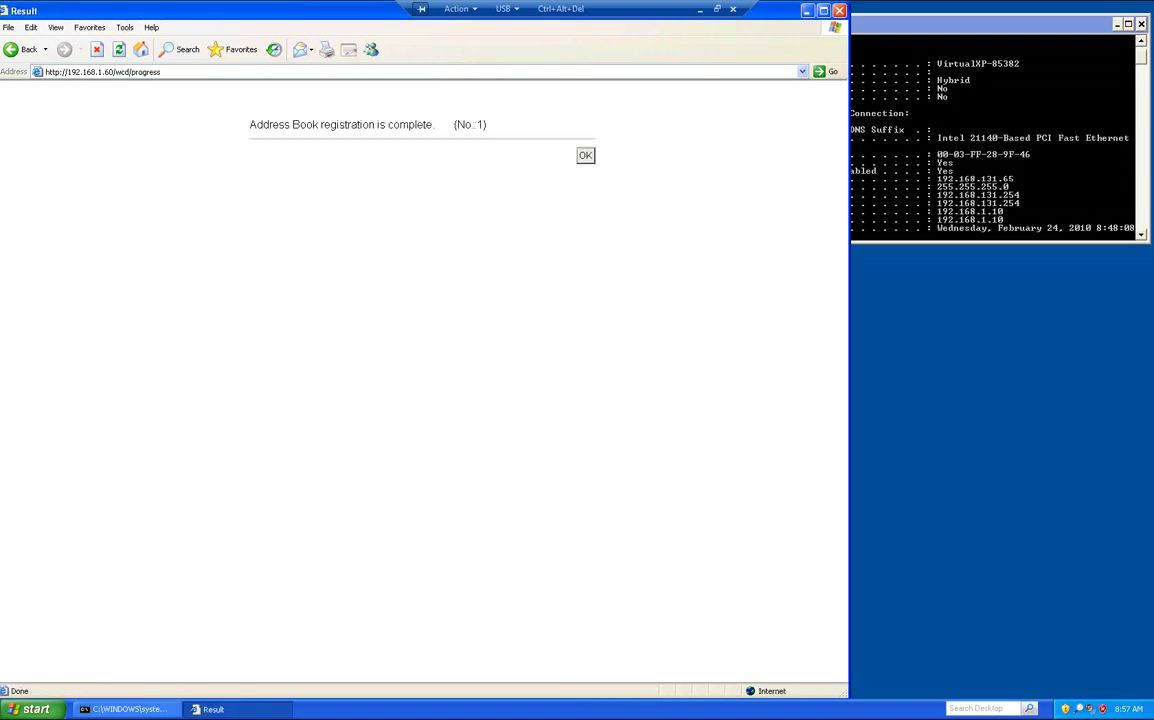
key(Return)
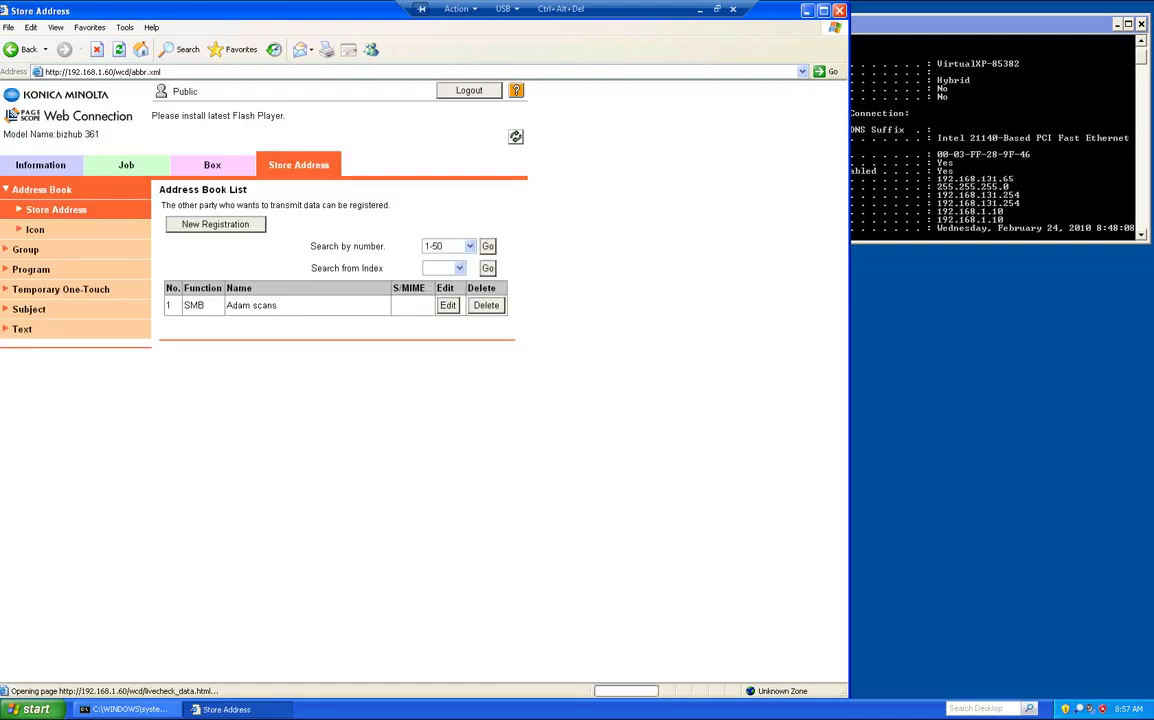
Open the MyScans folder from its desktop shortcut and arrange its window so the address book entry stays in view
drag(300, 11, 396, 20)
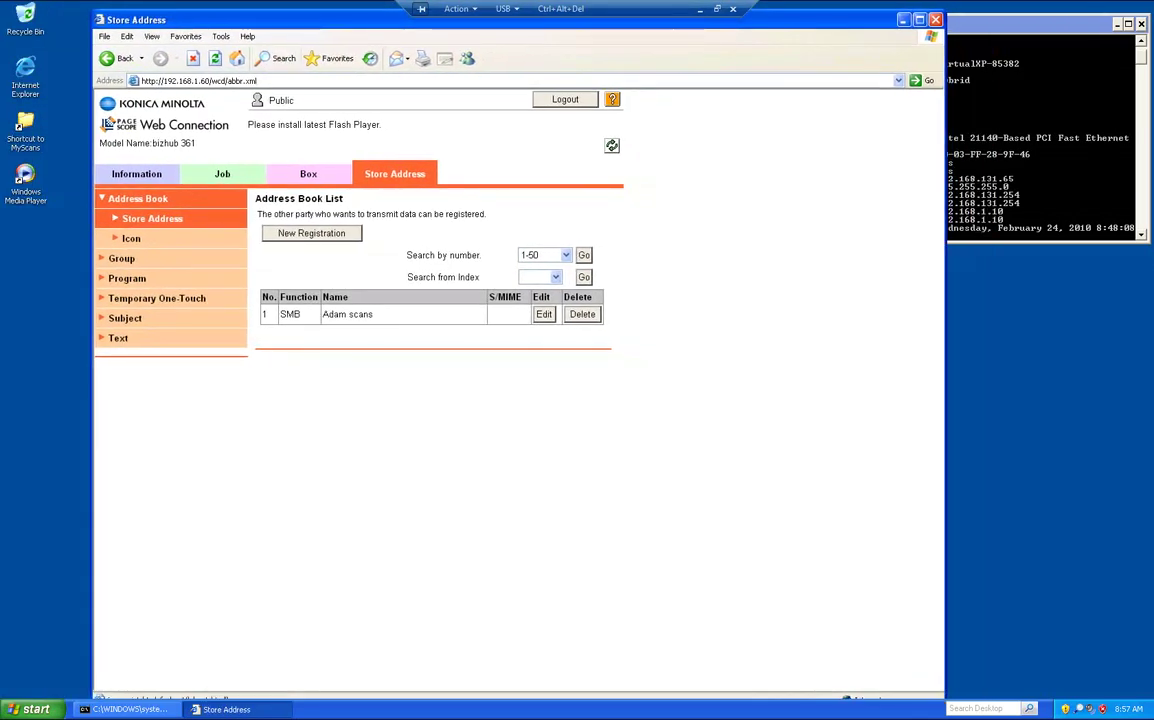
double_click(25, 127)
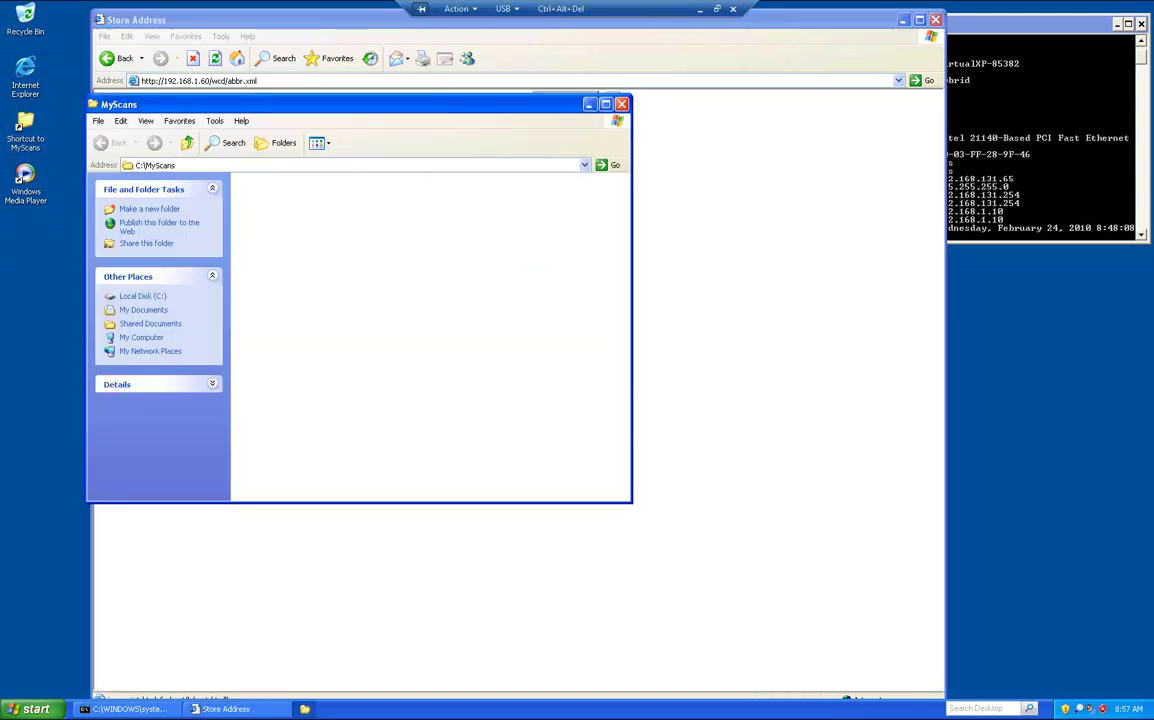
drag(300, 104, 747, 272)
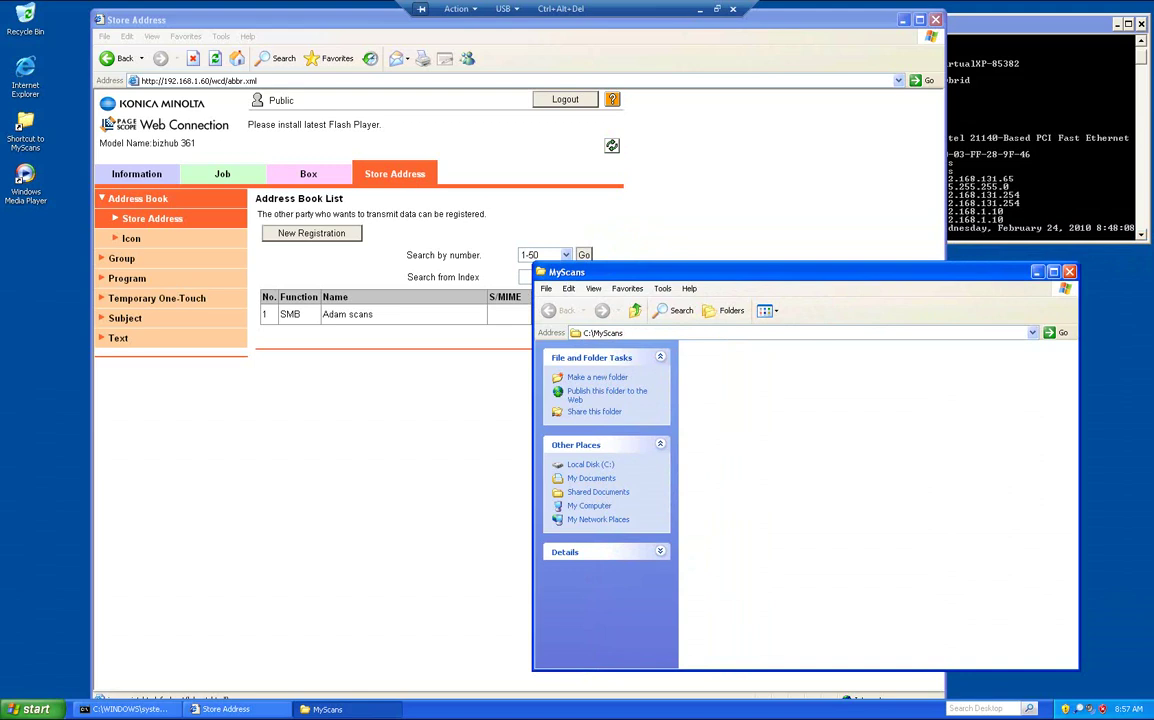